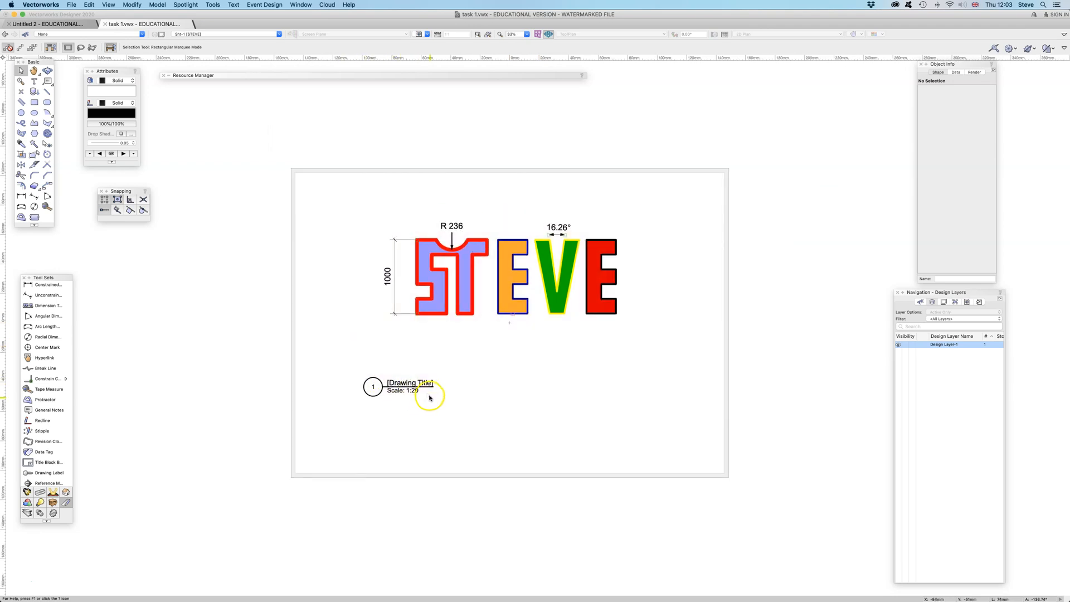
- Insert a Title Block Border in the Spotlight Simple Title Block style on the sheet
{"action": "scroll", "coordinate": [75, 460], "scroll_direction": "down", "scroll_amount": 1}
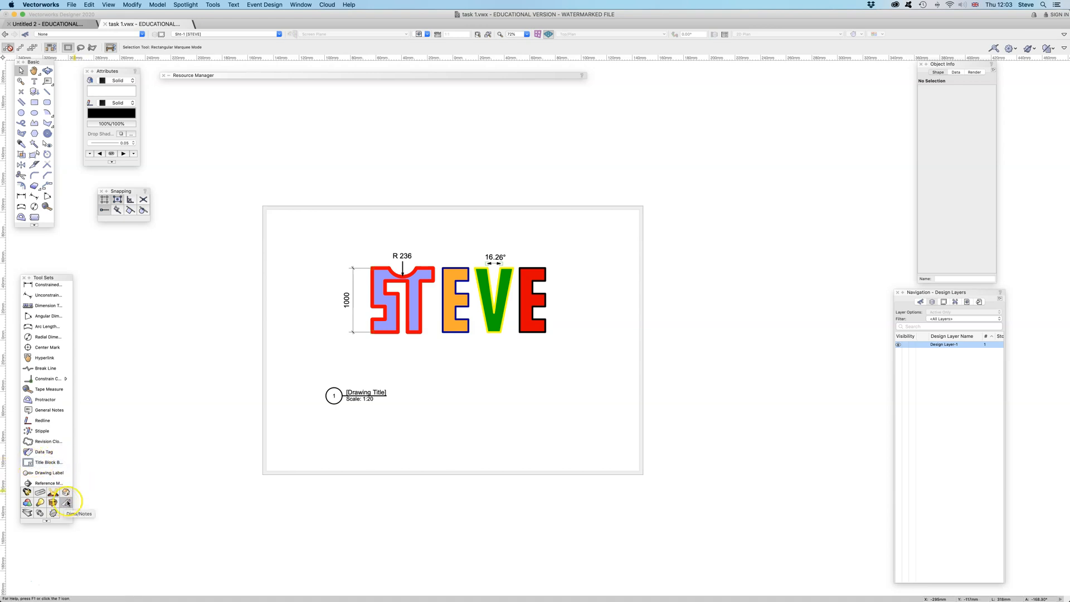
{"action": "scroll", "coordinate": [54, 386], "scroll_direction": "up", "scroll_amount": 2}
{"action": "scroll", "coordinate": [53, 385], "scroll_direction": "down", "scroll_amount": 5}
{"action": "left_click", "coordinate": [40, 406]}
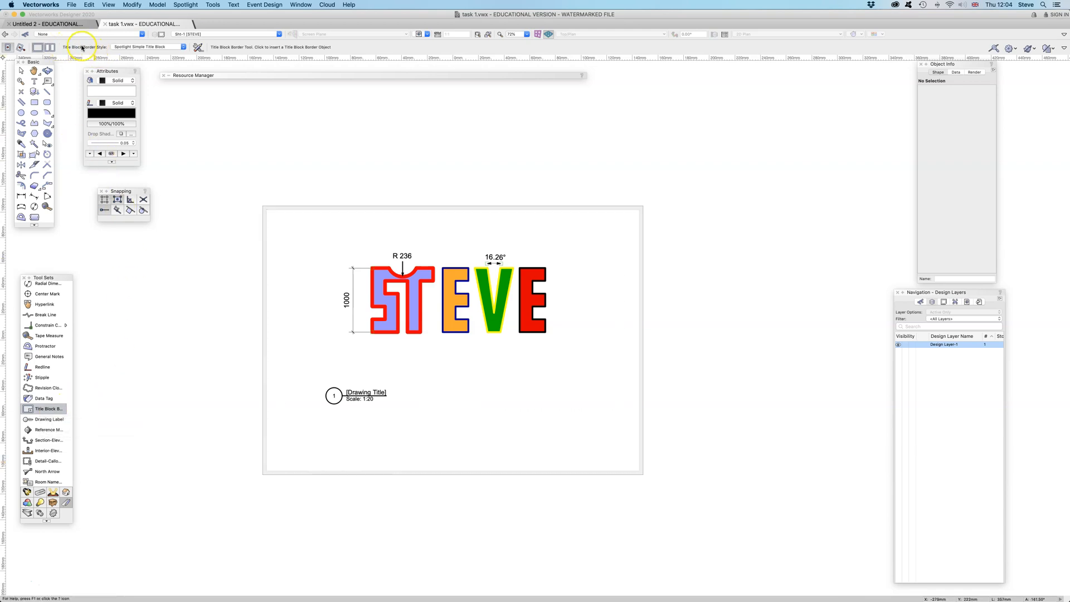
{"action": "left_click", "coordinate": [198, 48]}
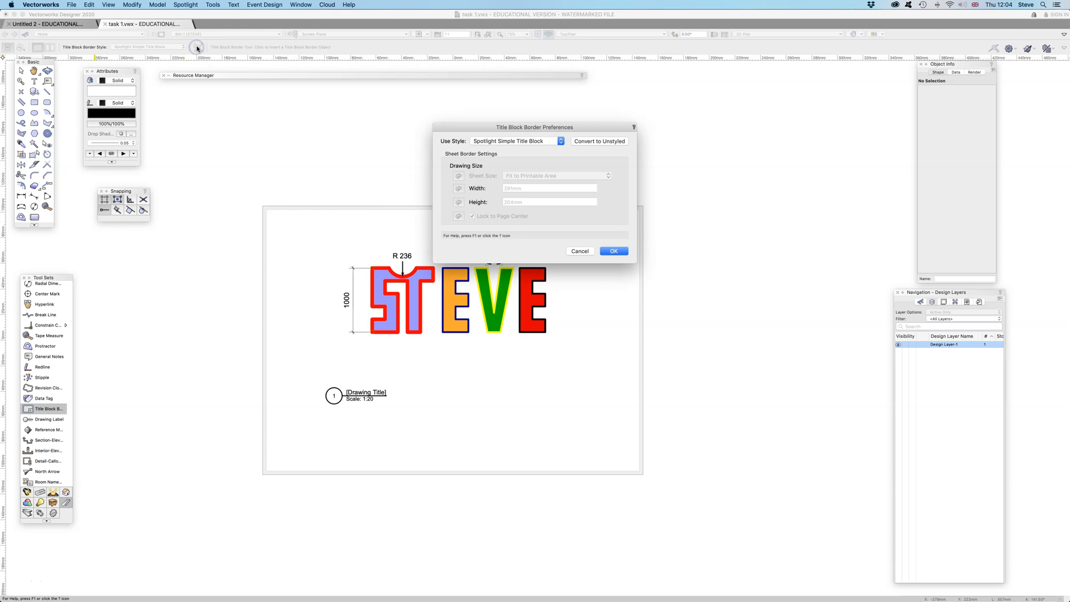
{"action": "left_click", "coordinate": [580, 252]}
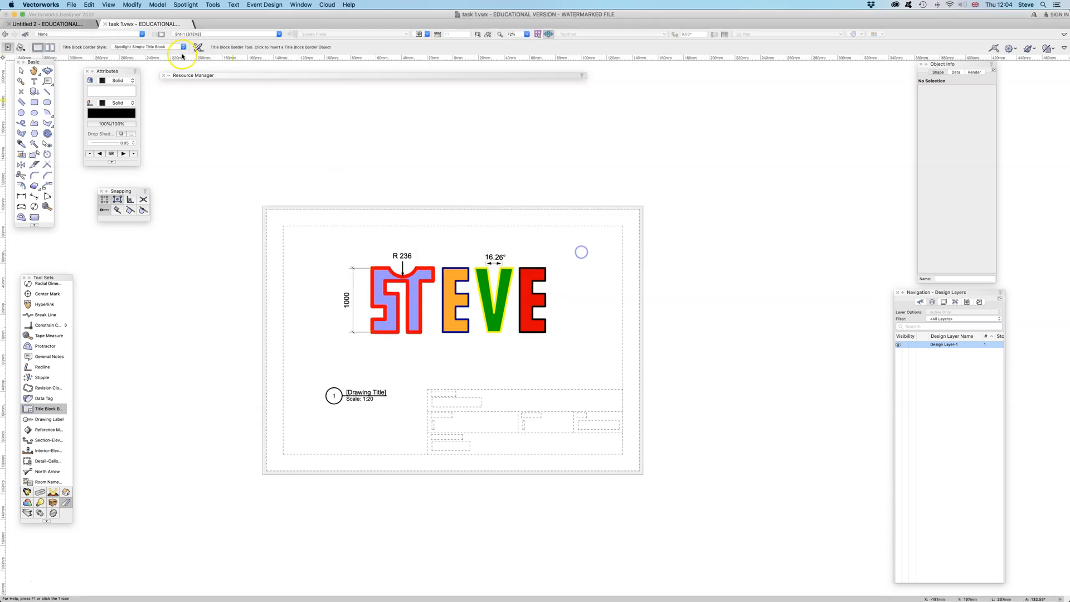
{"action": "left_click", "coordinate": [183, 48]}
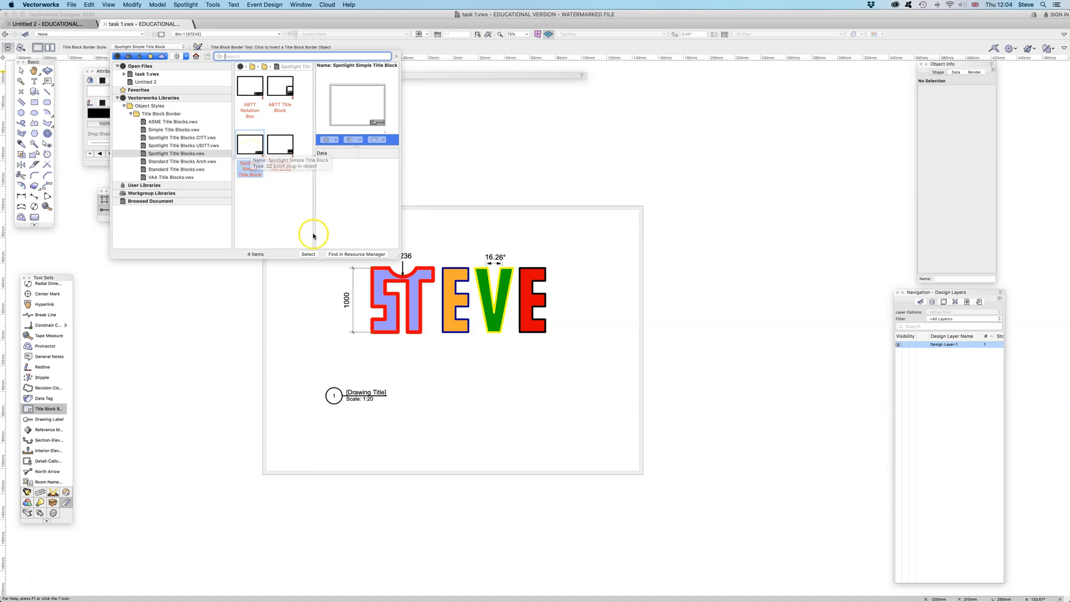
{"action": "left_click", "coordinate": [307, 254]}
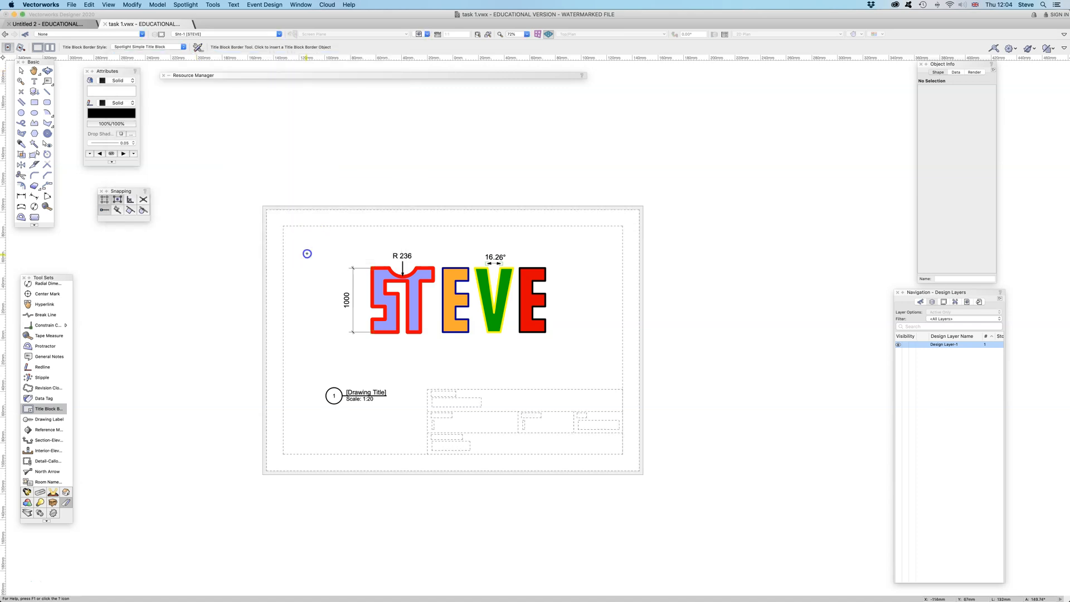
{"action": "left_click", "coordinate": [307, 253]}
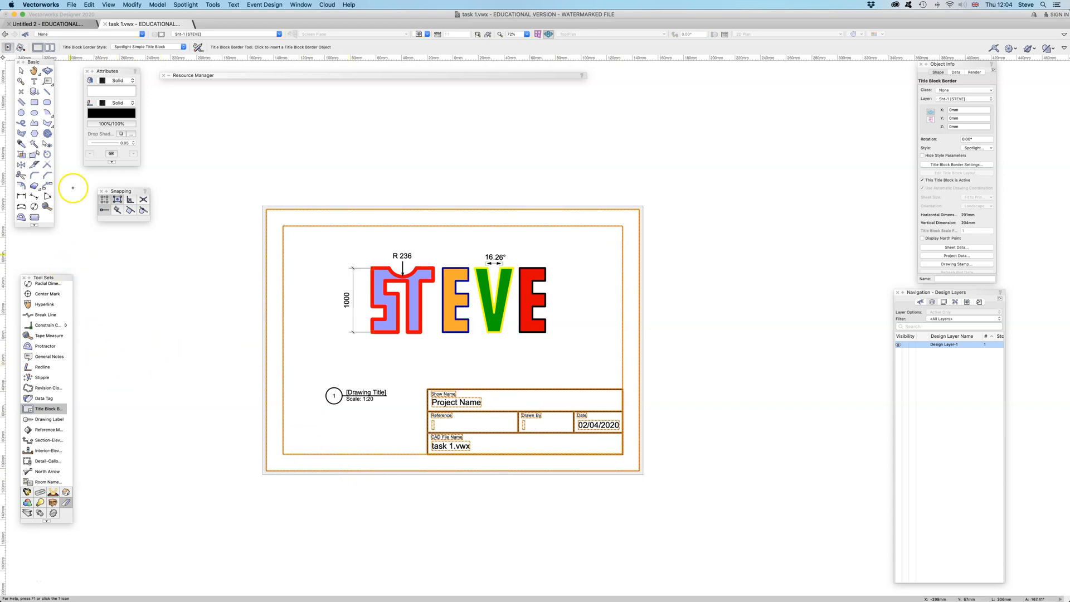
- Open the inserted title block border's settings and convert it to unstyled
{"action": "left_click", "coordinate": [20, 71]}
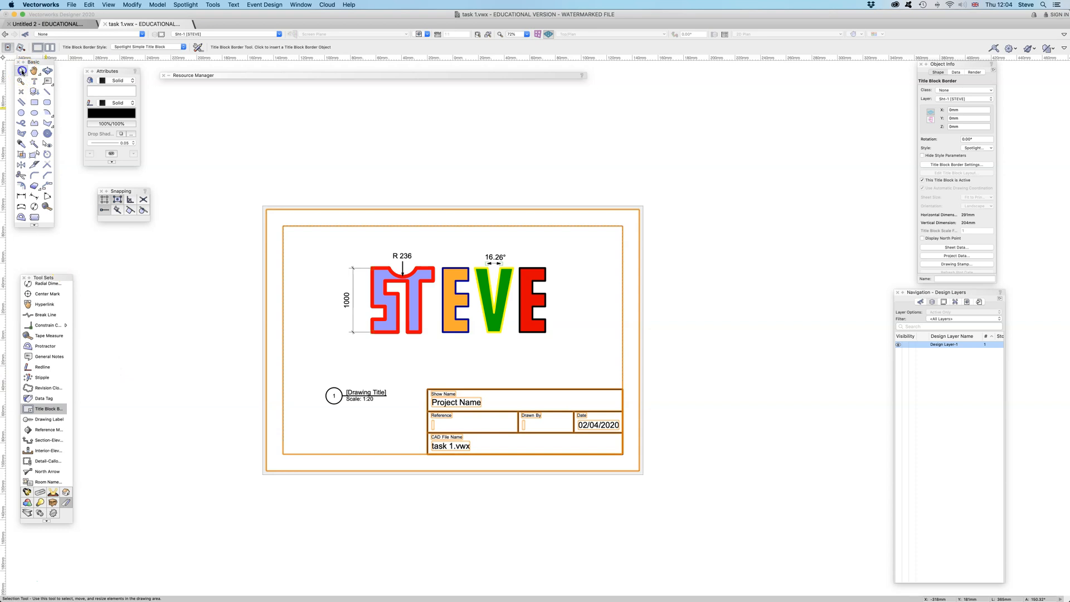
{"action": "left_click", "coordinate": [681, 385]}
{"action": "left_click", "coordinate": [622, 387]}
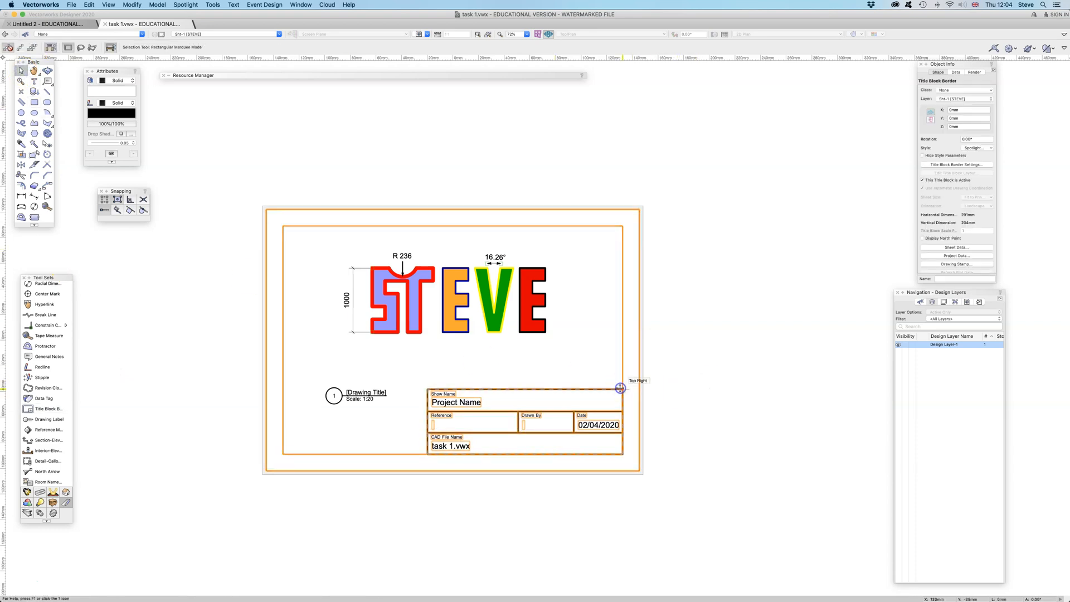
{"action": "left_click", "coordinate": [955, 165]}
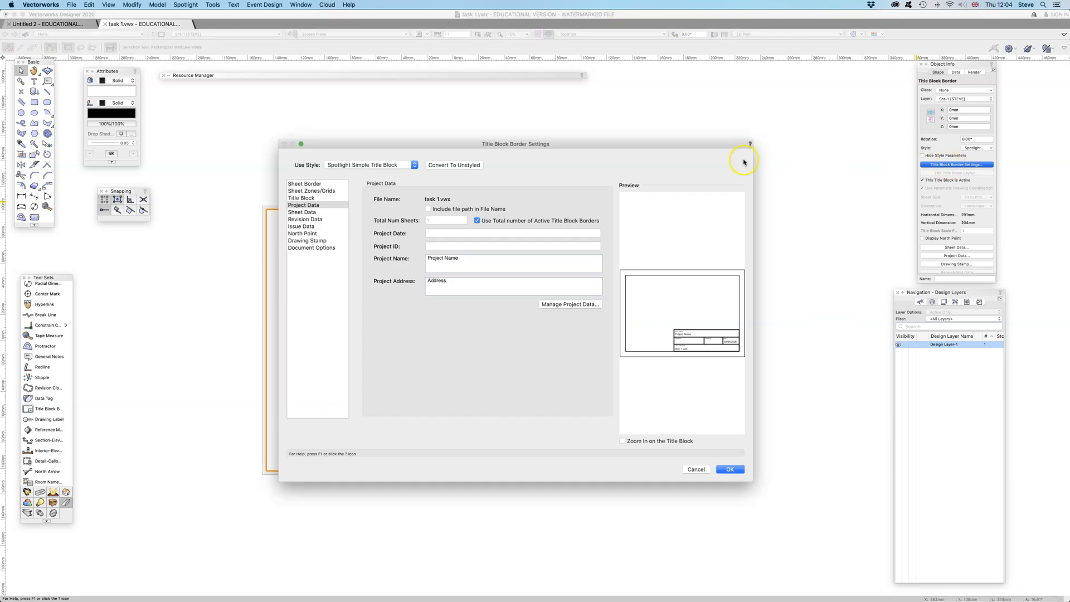
{"action": "left_click", "coordinate": [305, 184]}
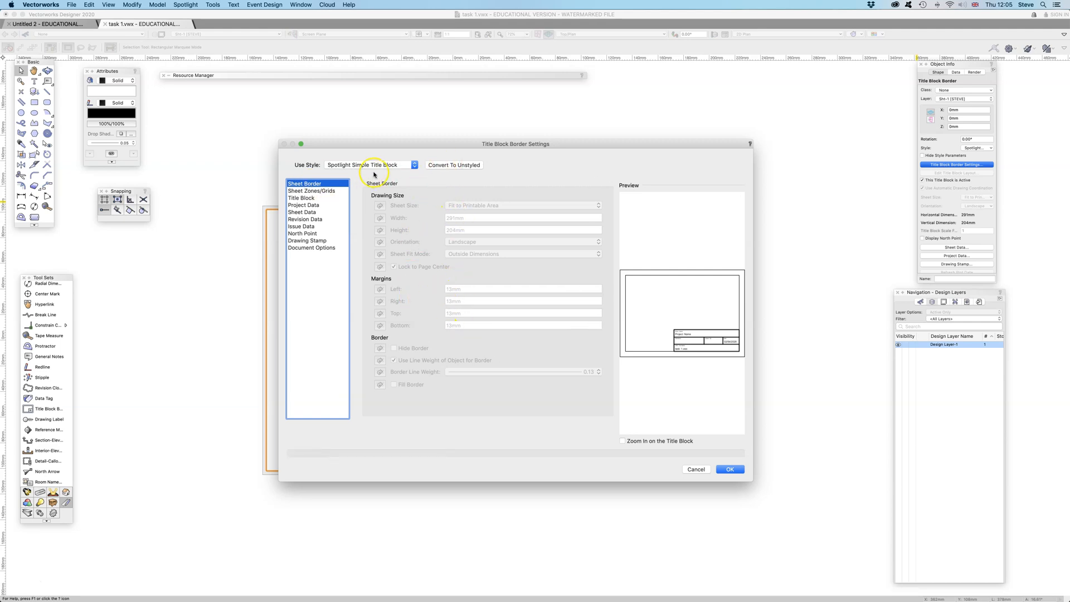
{"action": "left_click", "coordinate": [449, 164]}
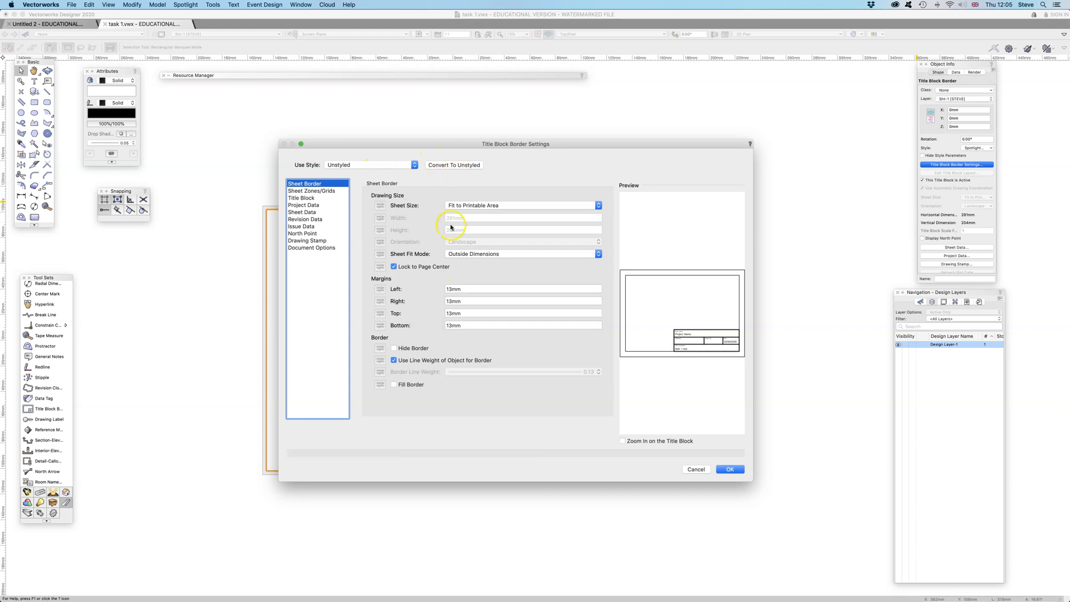
- Set the sheet border's left, right, top and bottom margins to 5 mm
{"action": "left_click", "coordinate": [452, 289]}
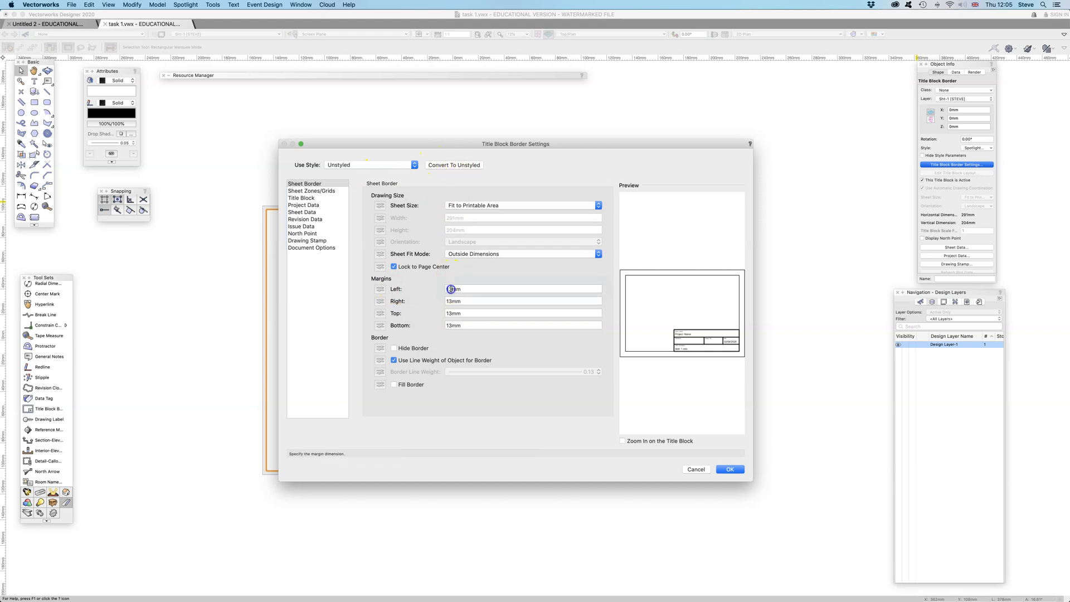
{"action": "key", "text": "BackSpace"}
{"action": "key", "text": "BackSpace"}
{"action": "type", "text": "5"}
{"action": "double_click", "coordinate": [446, 301]}
{"action": "type", "text": "5"}
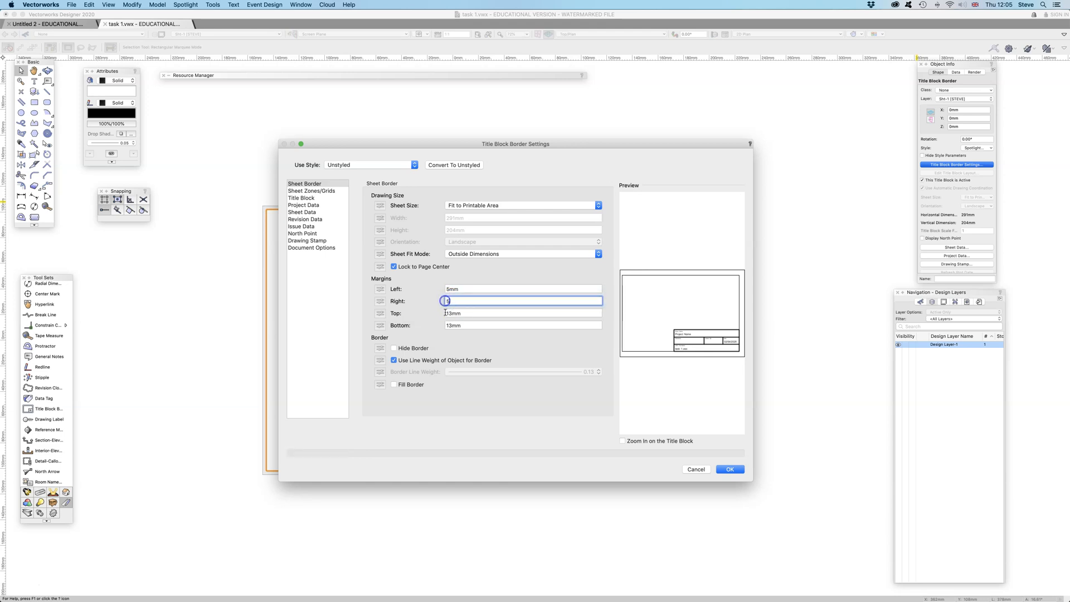
{"action": "double_click", "coordinate": [439, 313]}
{"action": "type", "text": "5"}
{"action": "double_click", "coordinate": [440, 324]}
{"action": "type", "text": "5"}
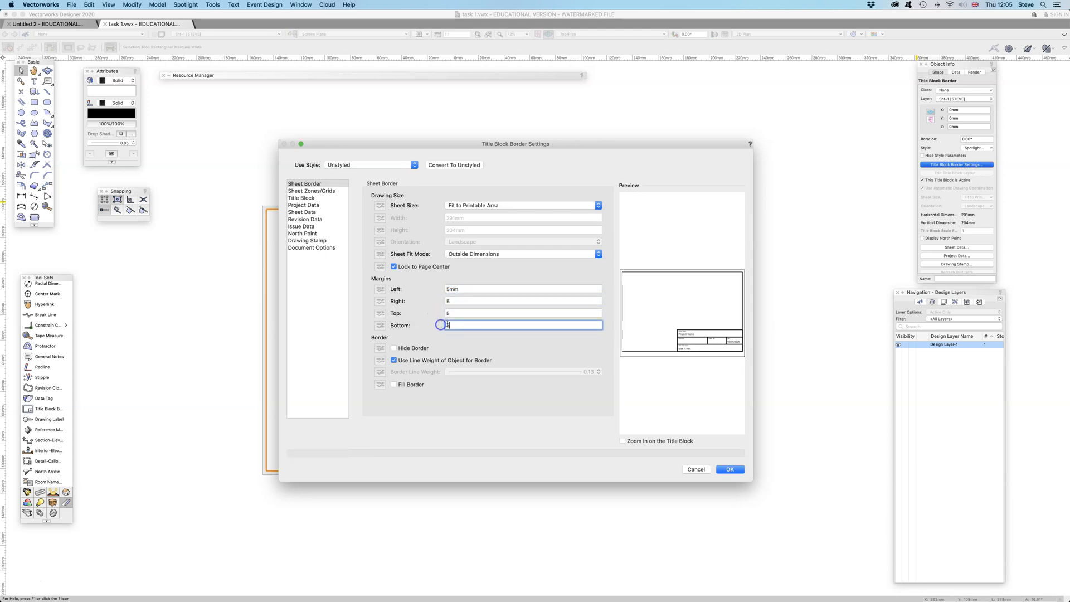
{"action": "left_click", "coordinate": [451, 288]}
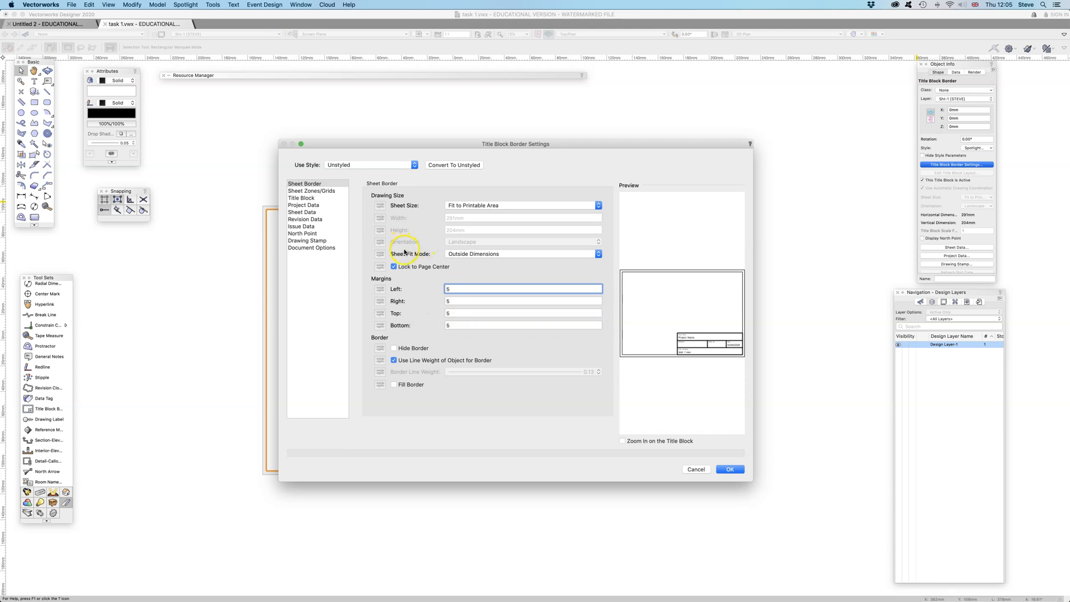
- Set the sheet's vertical zones and horizontal zones to 0
{"action": "left_click", "coordinate": [317, 191]}
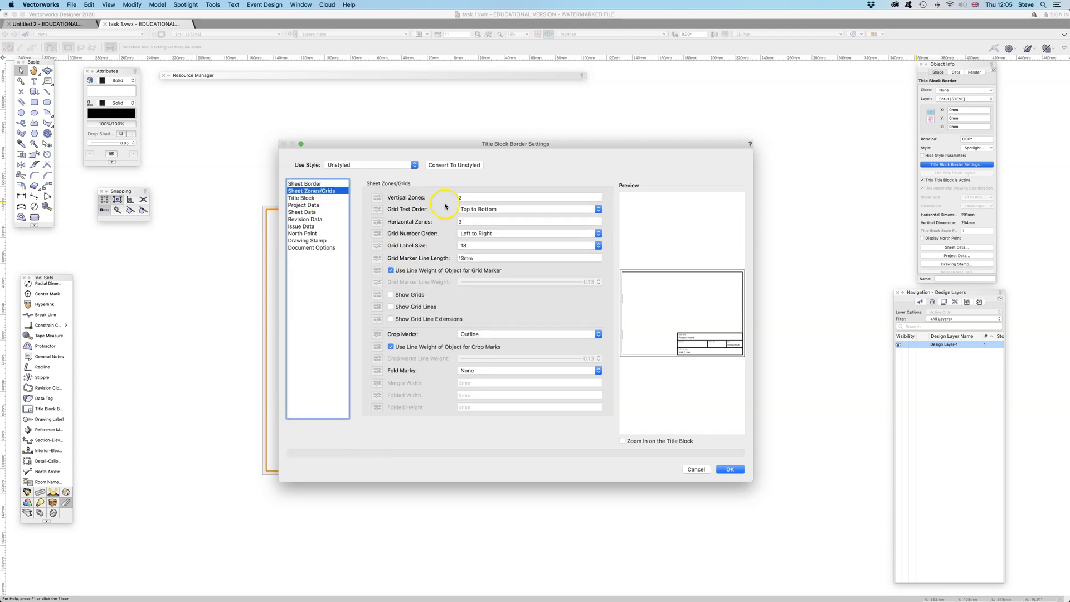
{"action": "double_click", "coordinate": [459, 197]}
{"action": "type", "text": "0"}
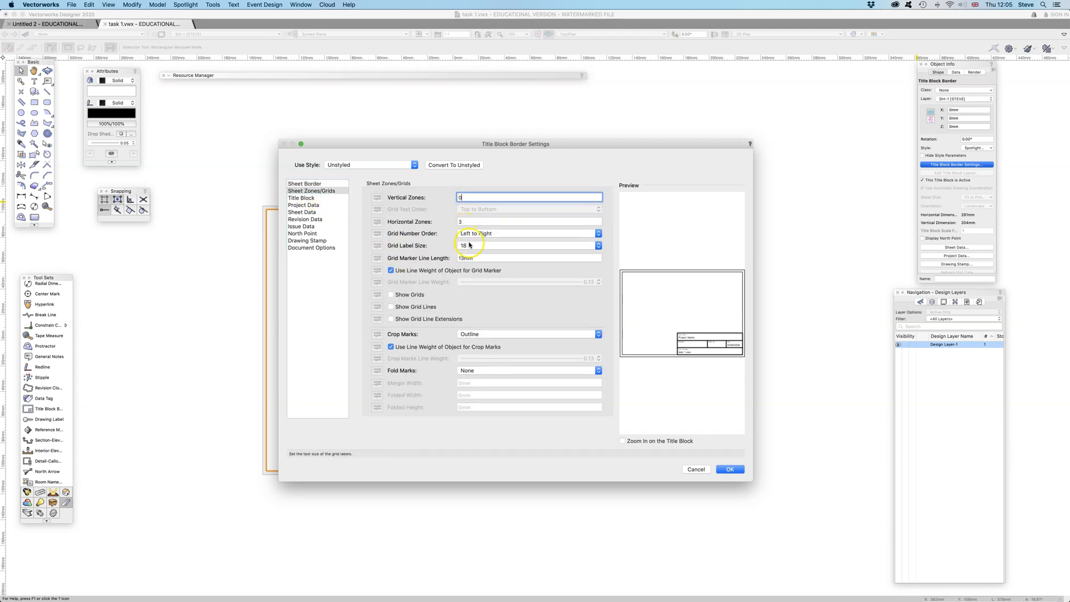
{"action": "double_click", "coordinate": [459, 221]}
{"action": "type", "text": "0"}
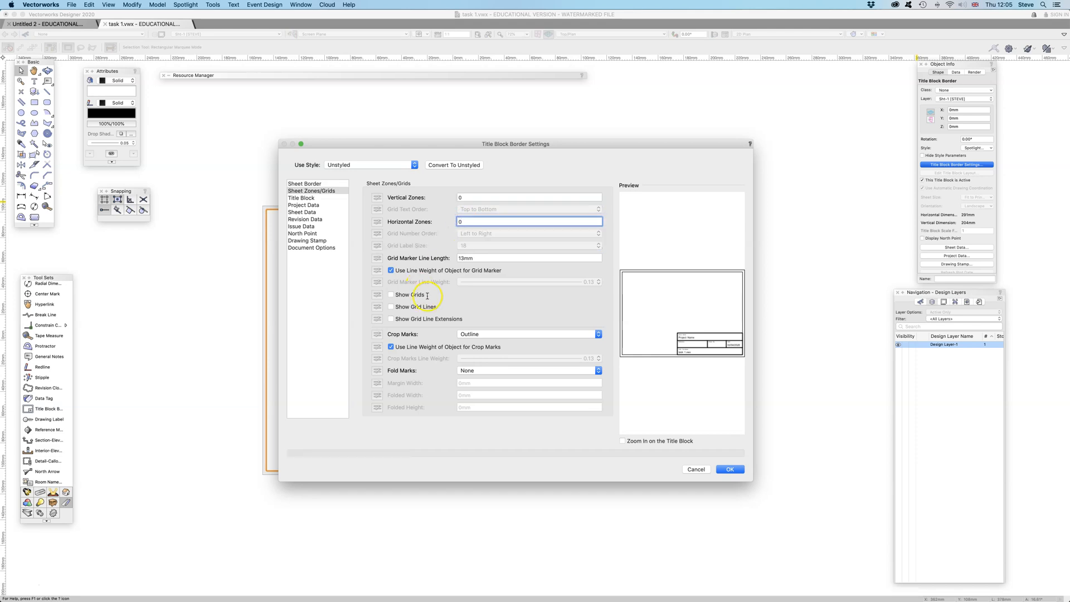
- Set the title block's scale factor to .75 and apply the border settings
{"action": "left_click", "coordinate": [305, 198]}
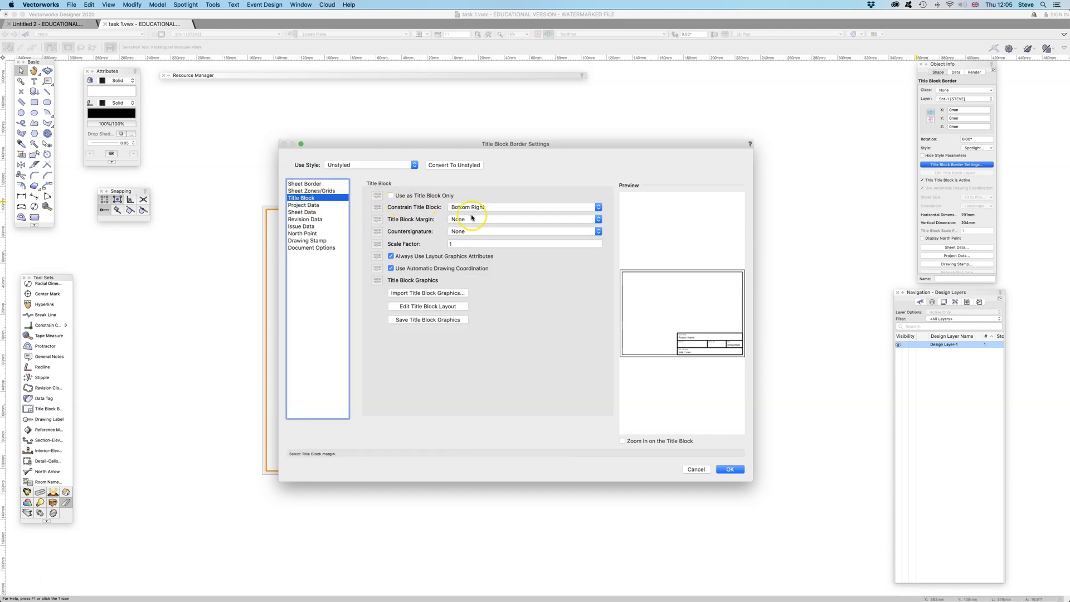
{"action": "double_click", "coordinate": [456, 244]}
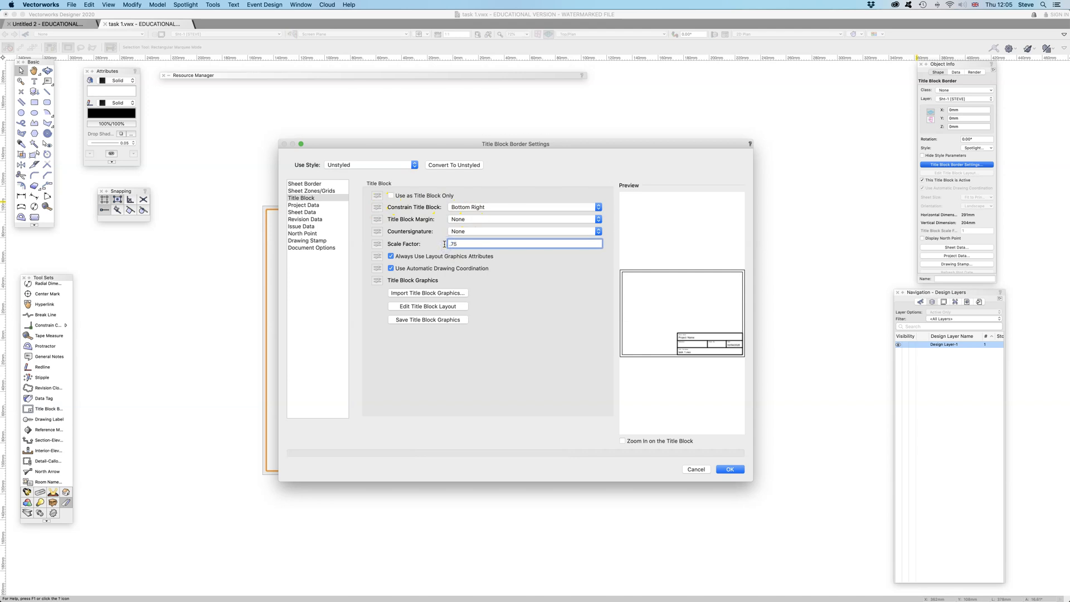
{"action": "type", "text": ".75"}
{"action": "key", "text": "Return"}
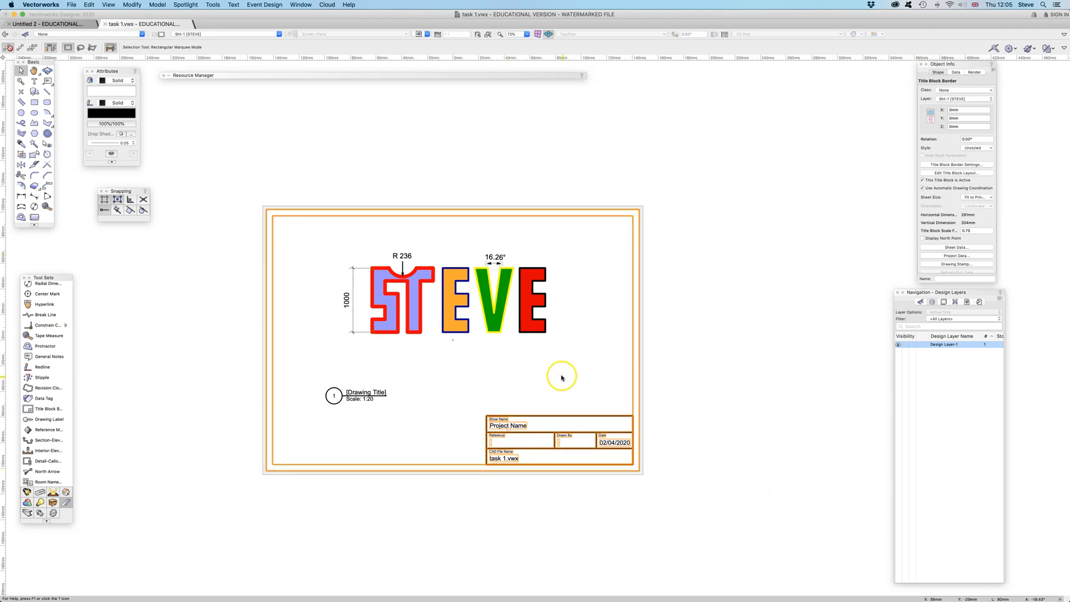
- Reopen the title block border's settings and change the project name to "PTM1 Classes"
{"action": "scroll", "coordinate": [514, 429], "scroll_direction": "up", "scroll_amount": 1}
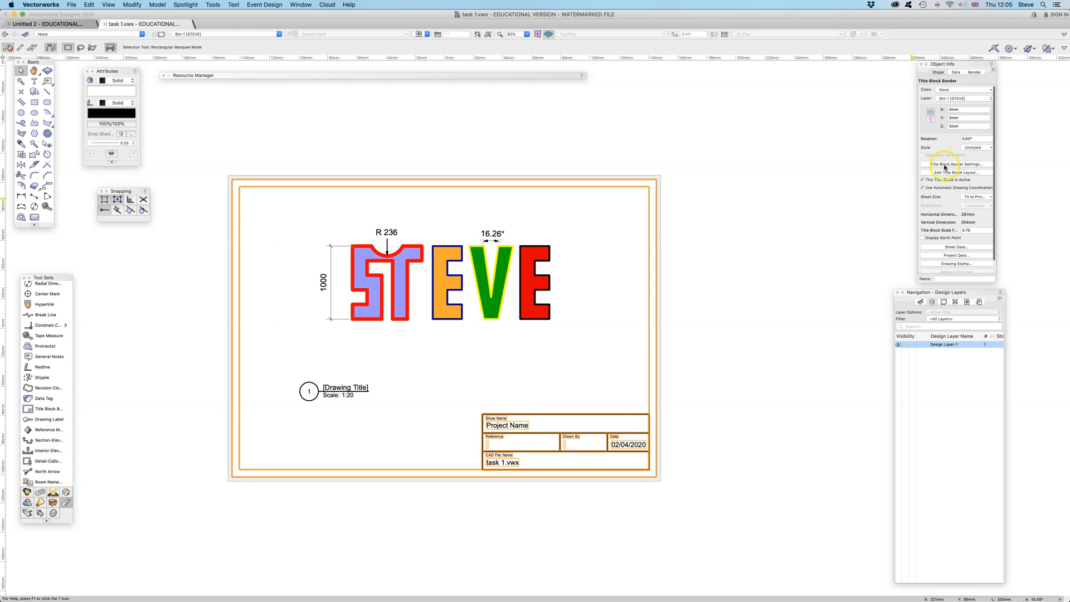
{"action": "double_click", "coordinate": [511, 430]}
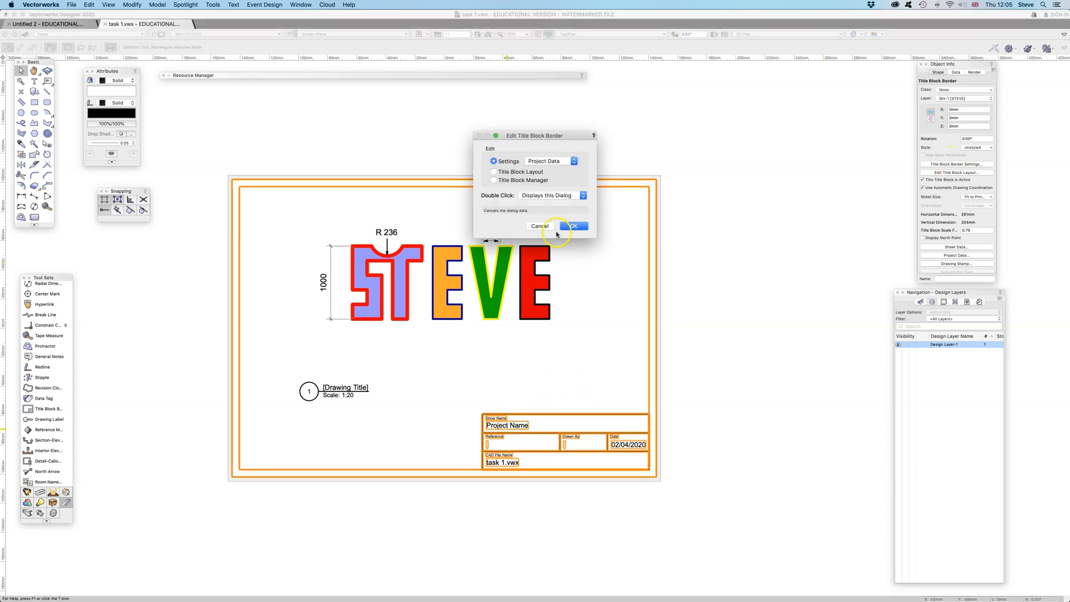
{"action": "left_click", "coordinate": [574, 227]}
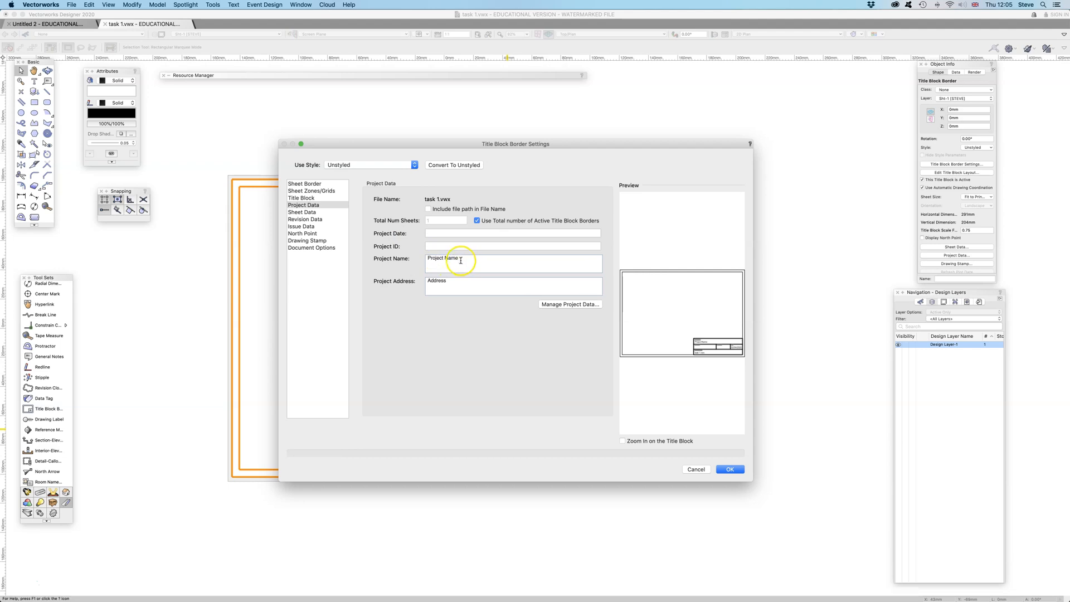
{"action": "left_click_drag", "start_coordinate": [460, 258], "coordinate": [426, 258]}
{"action": "type", "text": "PTM1 Classes"}
{"action": "left_click", "coordinate": [473, 269]}
- Edit the sheet title, enter the author's name as Drawn By, apply the sheet data, and deselect the title block
{"action": "left_click", "coordinate": [306, 212]}
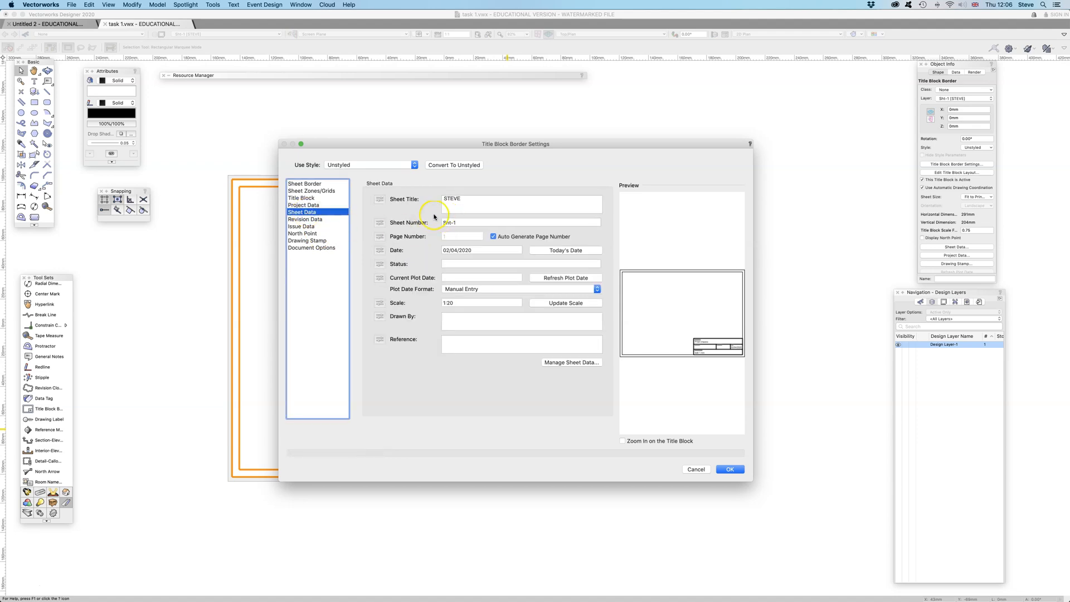
{"action": "left_click_drag", "start_coordinate": [465, 200], "coordinate": [441, 200]}
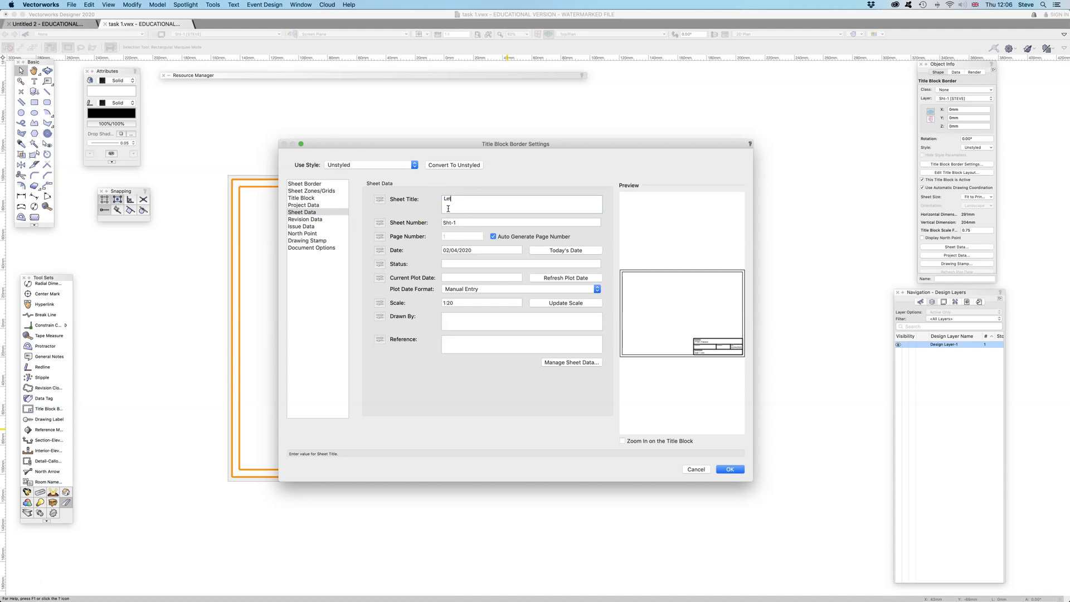
{"action": "left_click", "coordinate": [436, 232]}
{"action": "left_click", "coordinate": [462, 302]}
{"action": "left_click", "coordinate": [480, 326]}
{"action": "type", "text": "St"}
{"action": "left_click", "coordinate": [733, 470]}
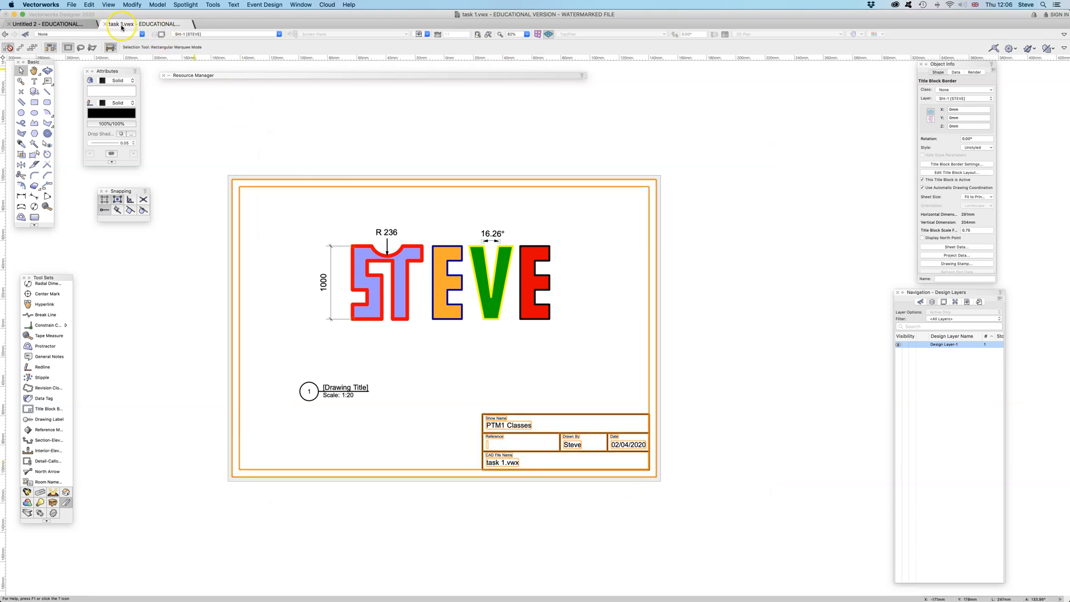
{"action": "left_click", "coordinate": [258, 122]}
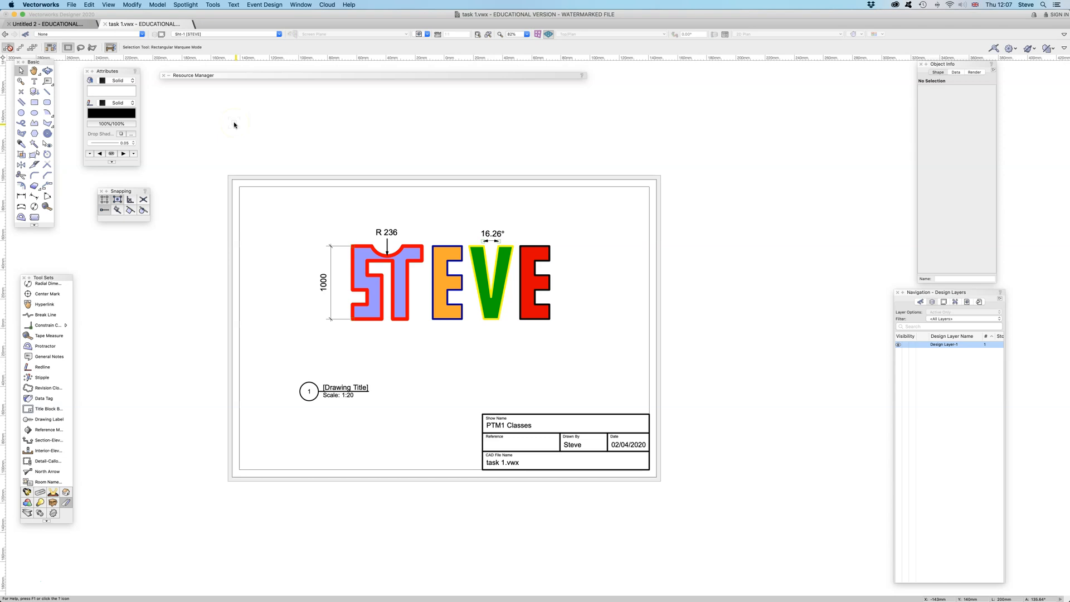
{"action": "left_click", "coordinate": [234, 126]}
- View the letter shapes on Design Layer-1 and return to sheet layer Sht-1
{"action": "left_click", "coordinate": [932, 302]}
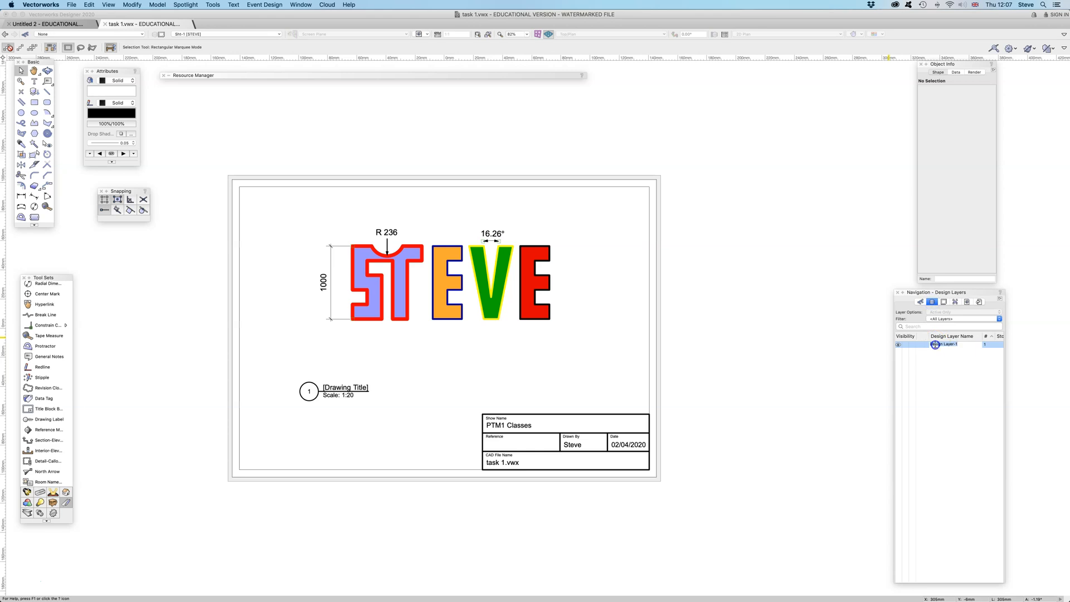
{"action": "double_click", "coordinate": [941, 344]}
{"action": "middle_click_drag", "start_coordinate": [366, 291], "coordinate": [478, 260]}
{"action": "scroll", "coordinate": [378, 344], "scroll_direction": "up", "scroll_amount": 4}
{"action": "scroll", "coordinate": [381, 345], "scroll_direction": "up", "scroll_amount": 2}
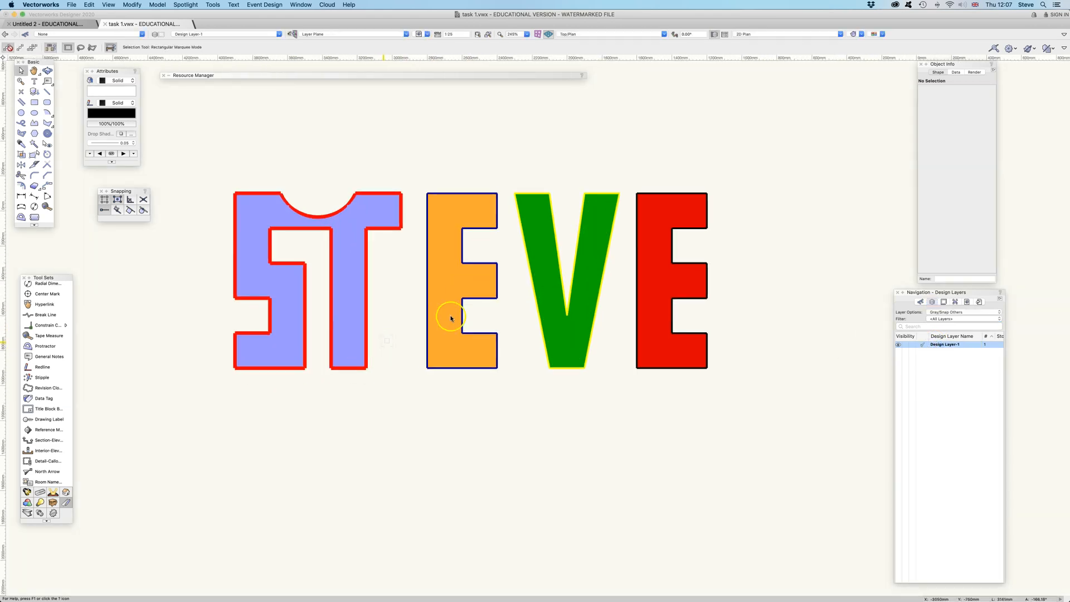
{"action": "left_click", "coordinate": [944, 302]}
{"action": "double_click", "coordinate": [914, 338]}
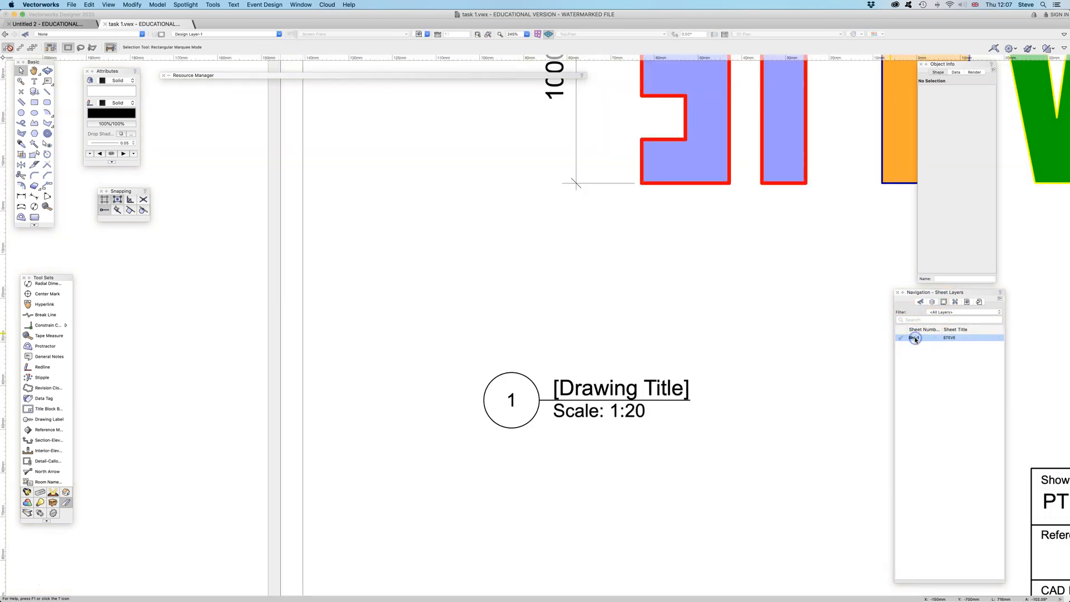
{"action": "middle_click_drag", "start_coordinate": [685, 336], "coordinate": [518, 341]}
- Move the letters' viewport about 40 mm left and 23 mm up, into the border's upper-left corner
{"action": "left_click", "coordinate": [20, 71]}
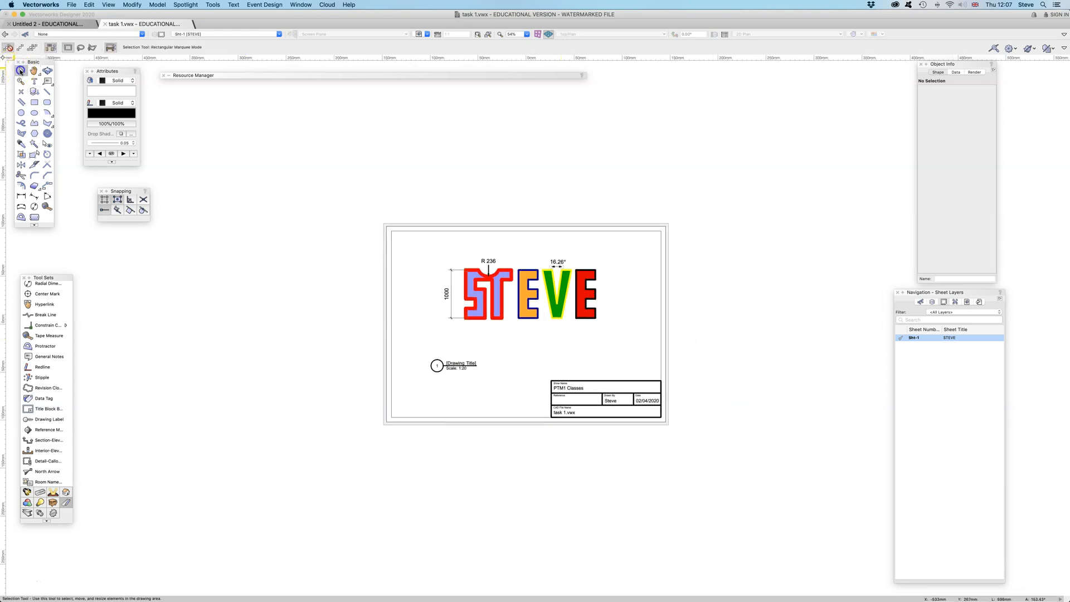
{"action": "left_click", "coordinate": [572, 273]}
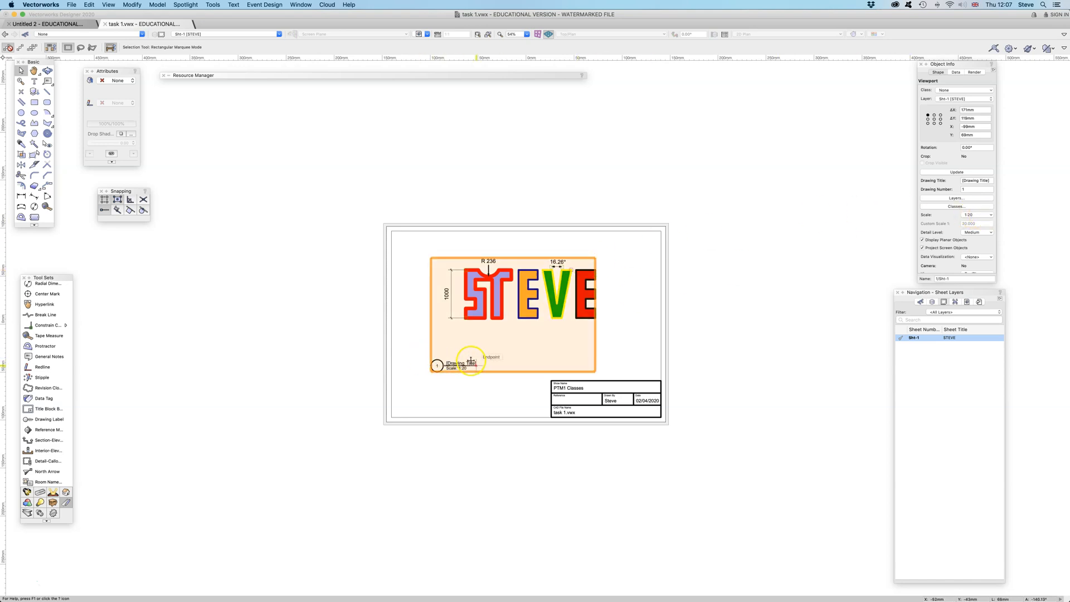
{"action": "left_click_drag", "start_coordinate": [564, 305], "coordinate": [521, 282]}
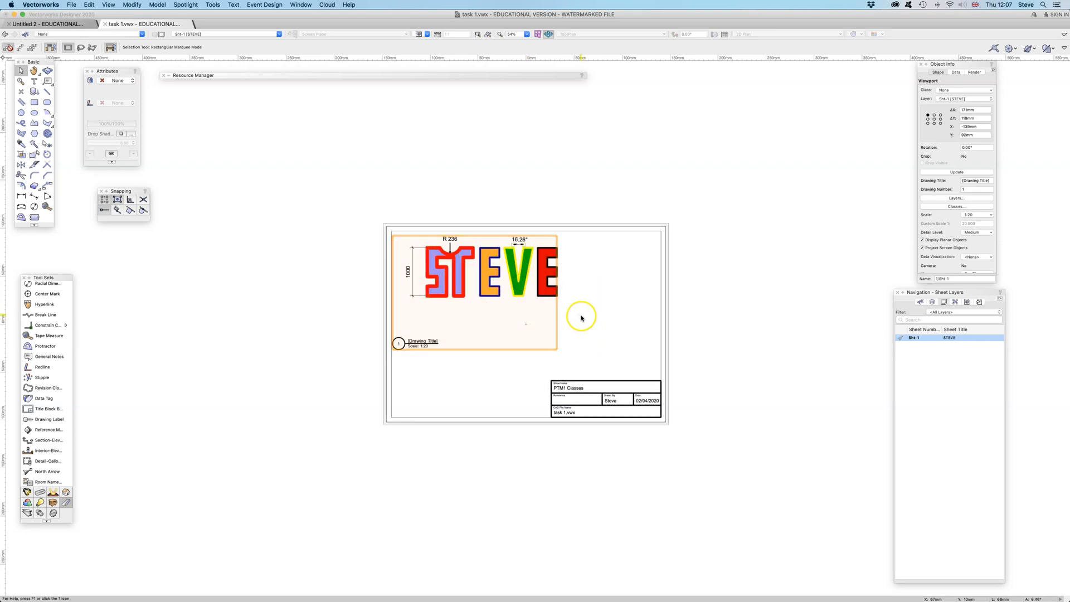
- Duplicate the letters' viewport at 1:50 scale and move the copy about 129 mm to the right
{"action": "key", "text": "super+d"}
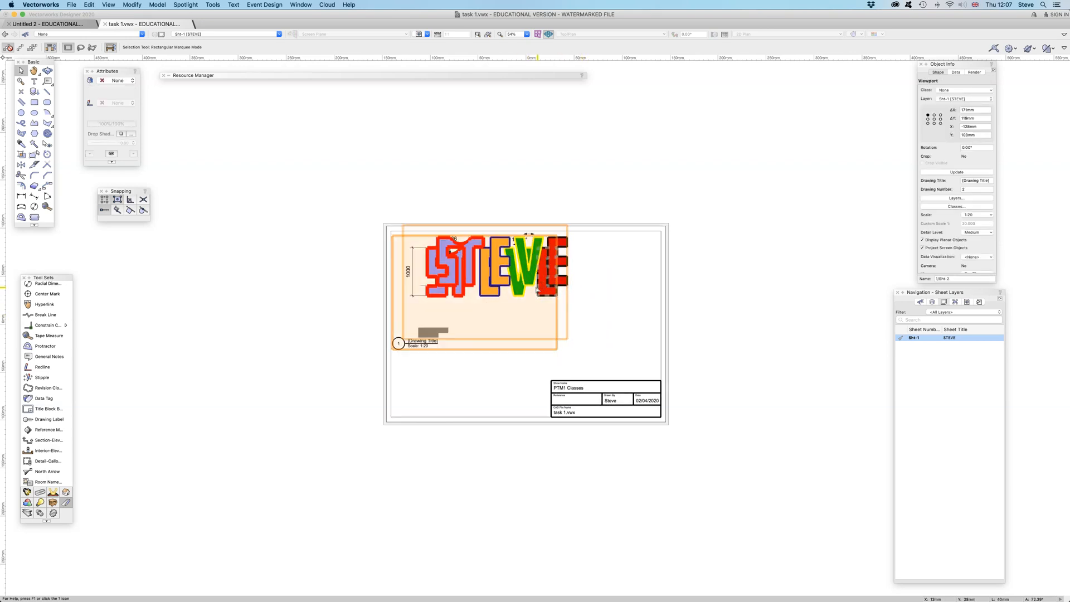
{"action": "left_click", "coordinate": [984, 214]}
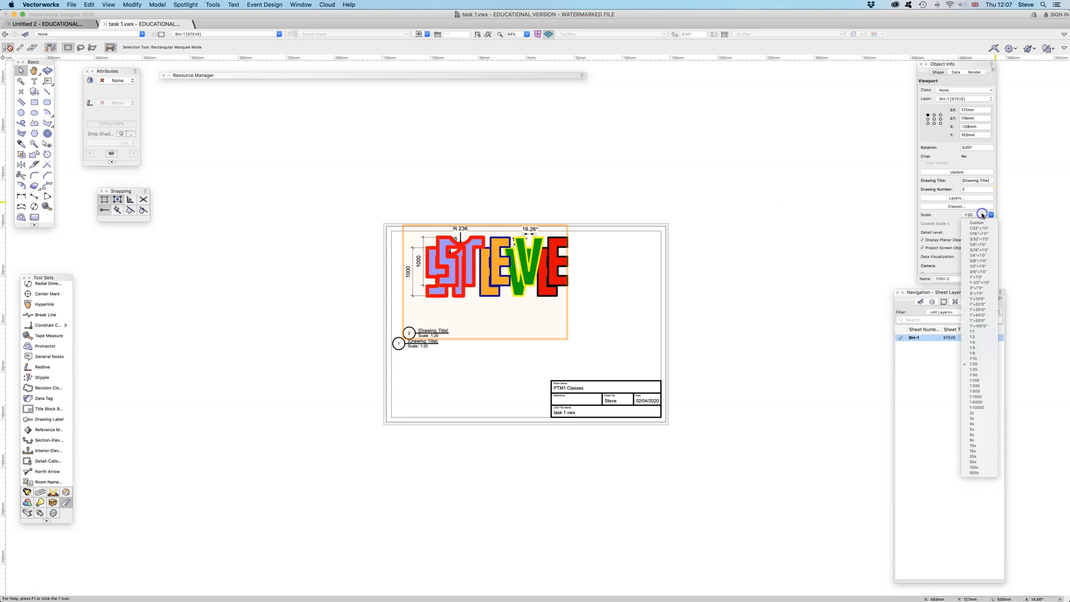
{"action": "left_click", "coordinate": [982, 375]}
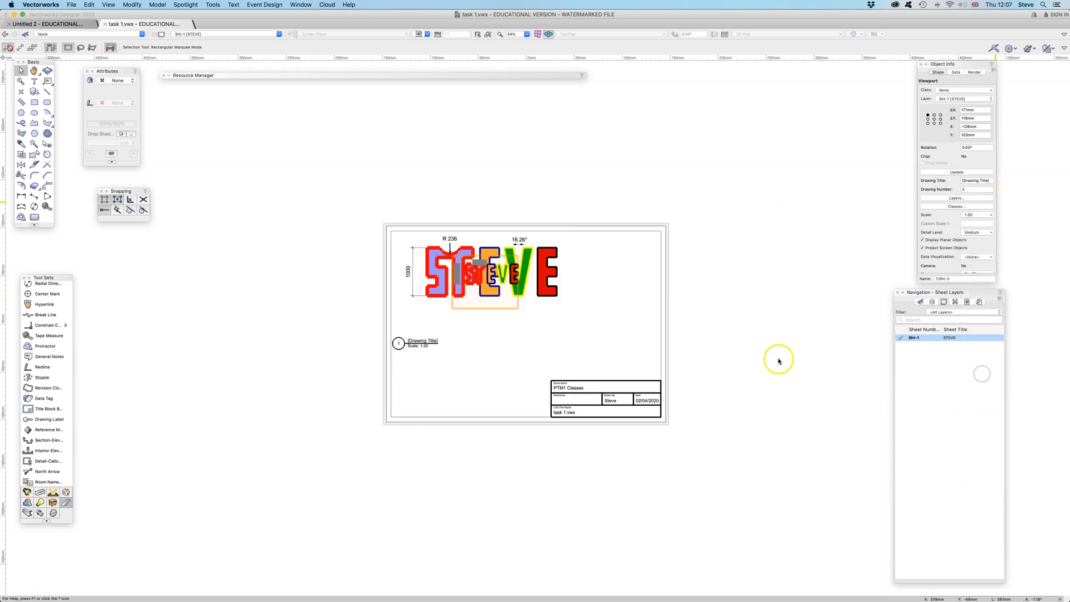
{"action": "left_click_drag", "start_coordinate": [483, 259], "coordinate": [607, 266]}
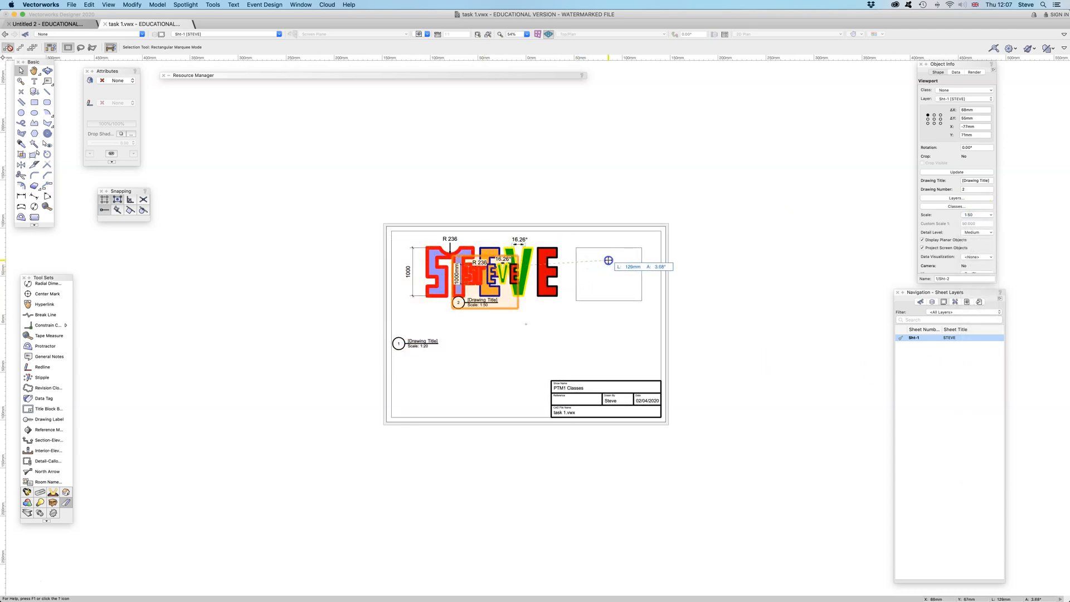
{"action": "left_click", "coordinate": [611, 319]}
- Open the 1:50 viewport's annotations for editing and delete the vertical height dimension beside the letters
{"action": "double_click", "coordinate": [601, 262]}
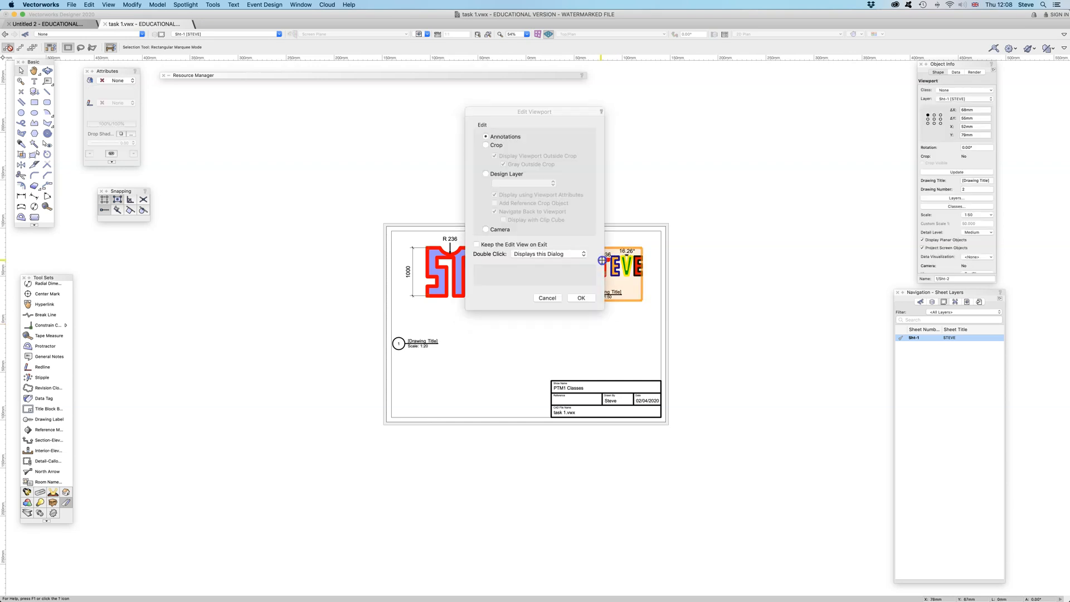
{"action": "left_click", "coordinate": [580, 296]}
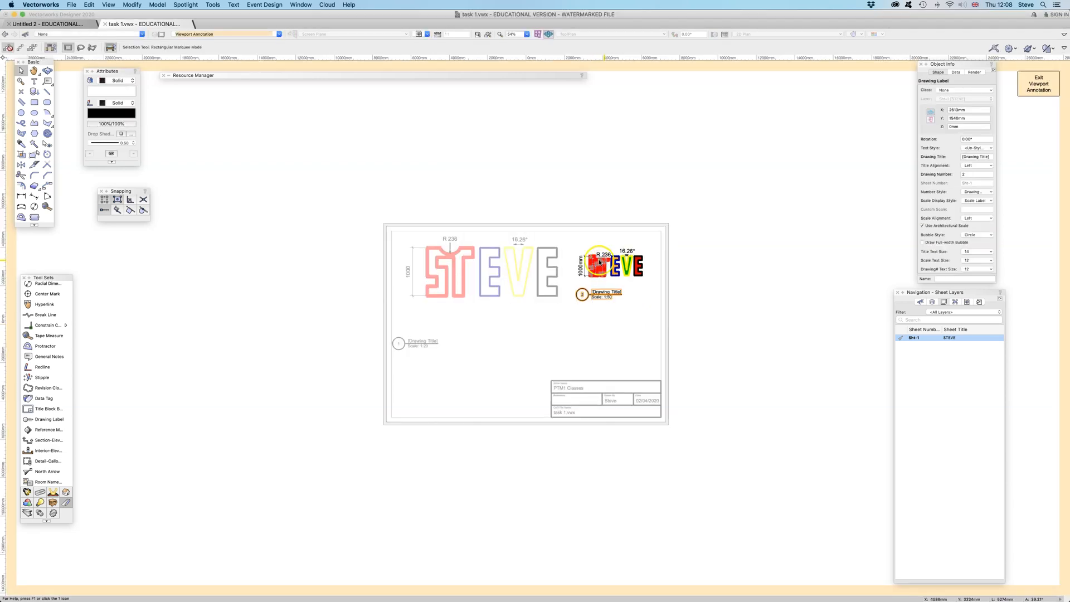
{"action": "left_click", "coordinate": [583, 264]}
{"action": "key", "text": "Delete"}
{"action": "left_click", "coordinate": [608, 254]}
- Delete the 16.26° angle dimension and the R 236 radius dimension from the 1:50 viewport's annotations
{"action": "scroll", "coordinate": [608, 254], "scroll_direction": "up", "scroll_amount": 5}
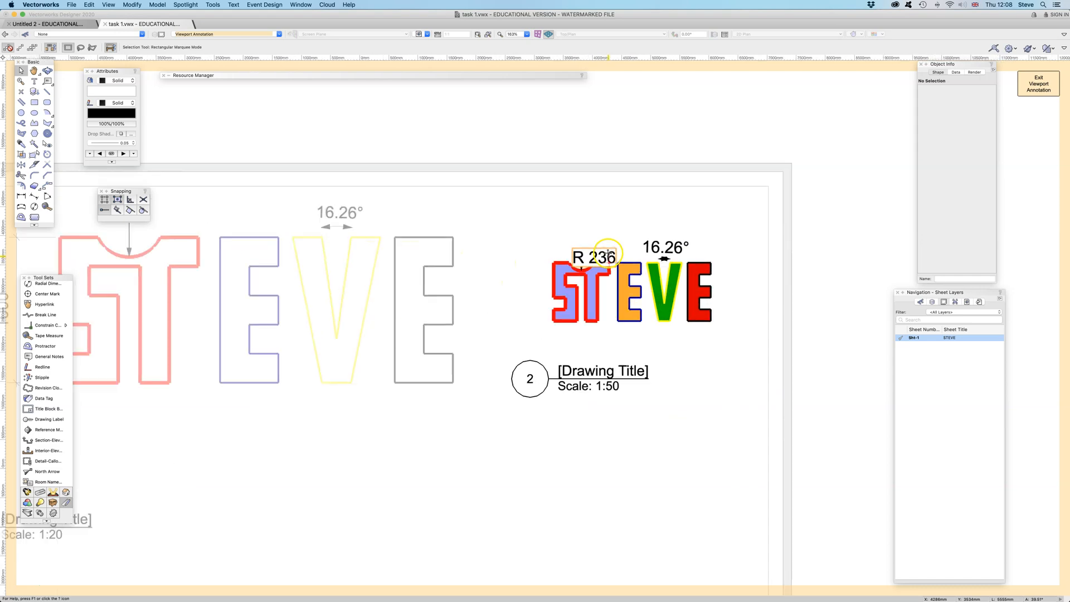
{"action": "left_click", "coordinate": [665, 239]}
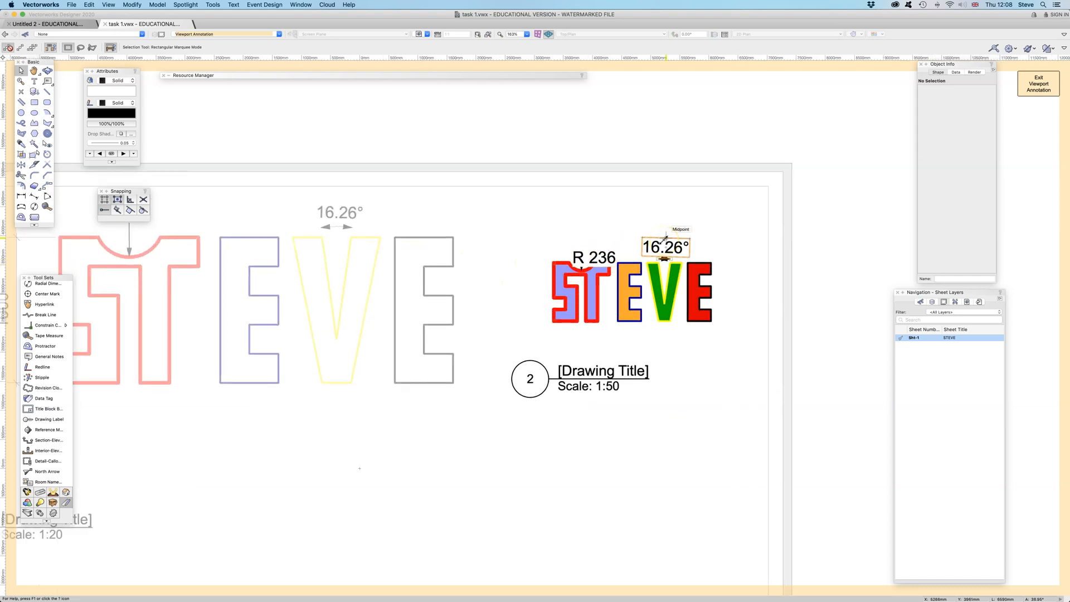
{"action": "key", "text": "Delete"}
{"action": "left_click", "coordinate": [606, 252]}
{"action": "key", "text": "Delete"}
{"action": "scroll", "coordinate": [605, 254], "scroll_direction": "down", "scroll_amount": 3}
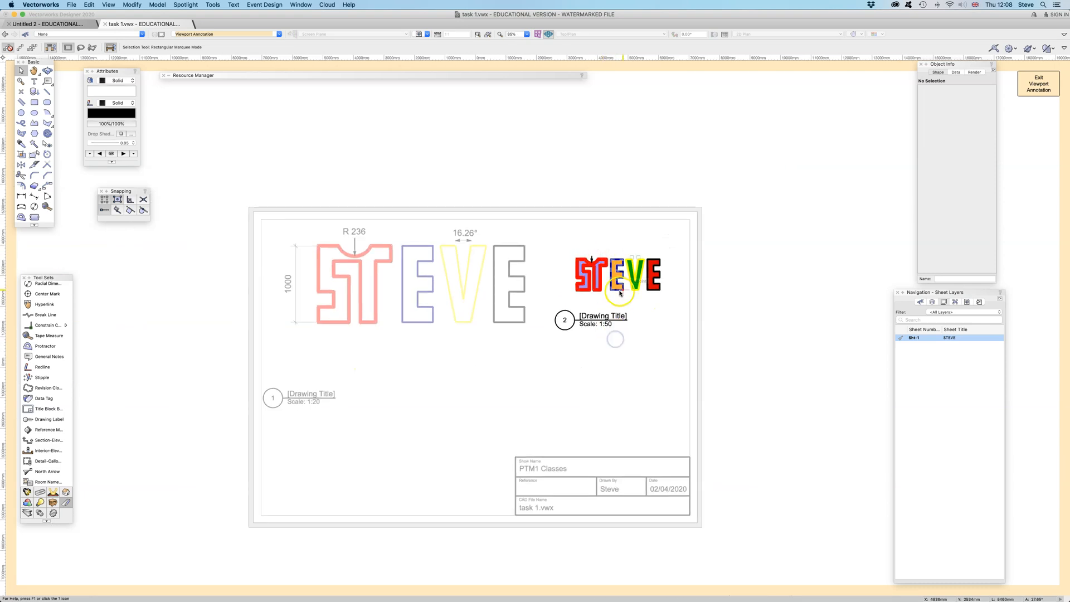
- Exit the viewport's annotation editing and delete the 1:50 viewport from the sheet
{"action": "left_click", "coordinate": [1037, 92]}
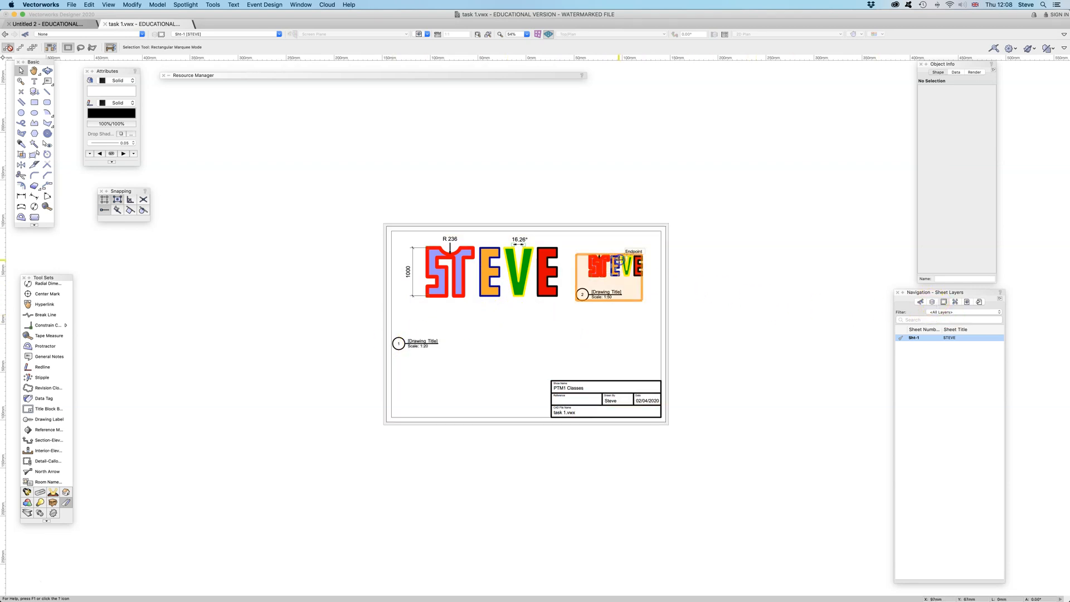
{"action": "left_click", "coordinate": [626, 257]}
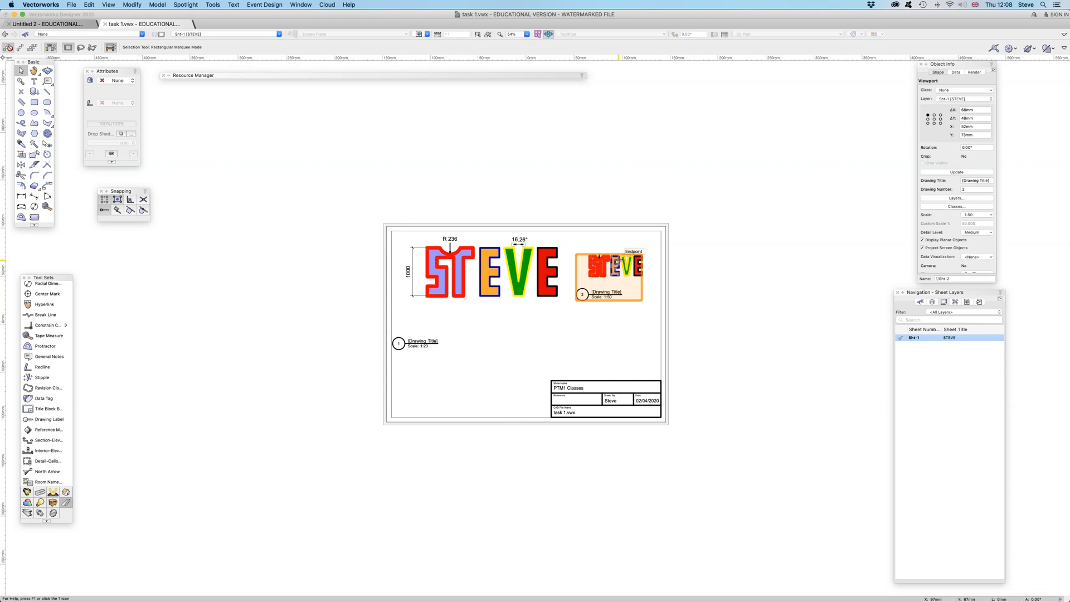
{"action": "key", "text": "Delete"}
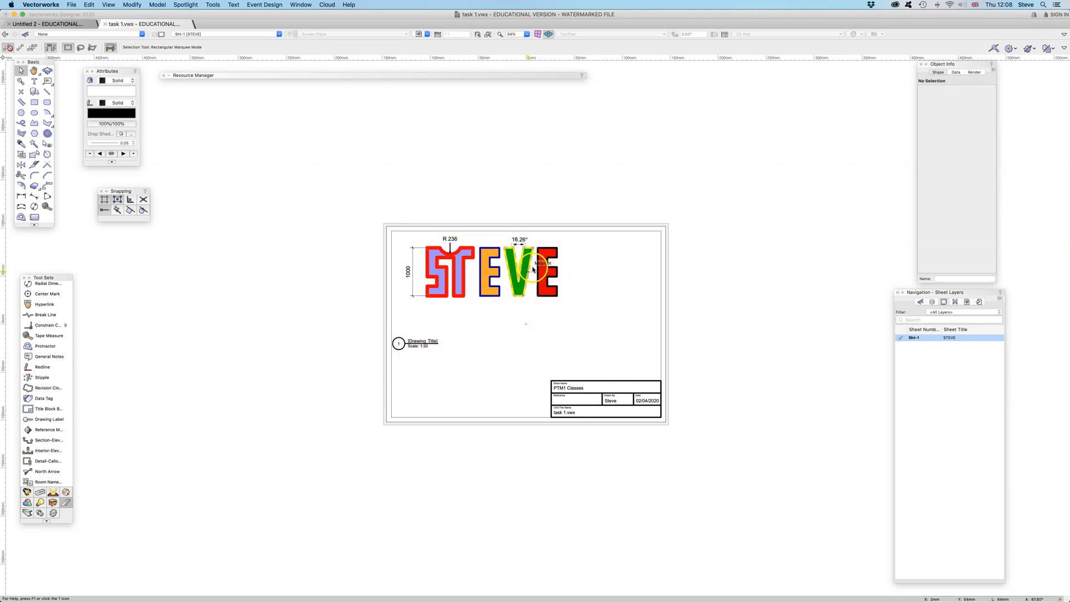
- Move the 1:20 letters' viewport about 32 mm right and 12 mm down inside the border, and deselect it
{"action": "left_click_drag", "start_coordinate": [548, 268], "coordinate": [578, 277]}
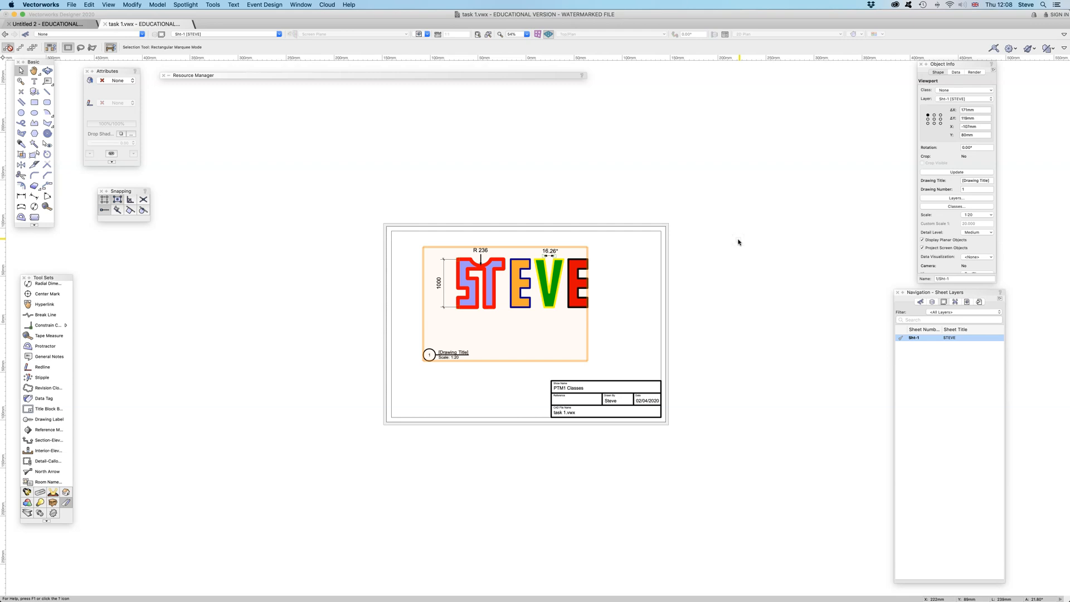
{"action": "left_click", "coordinate": [724, 246]}
{"action": "left_click", "coordinate": [602, 279]}
{"action": "left_click", "coordinate": [414, 195]}
{"action": "left_click", "coordinate": [516, 296]}
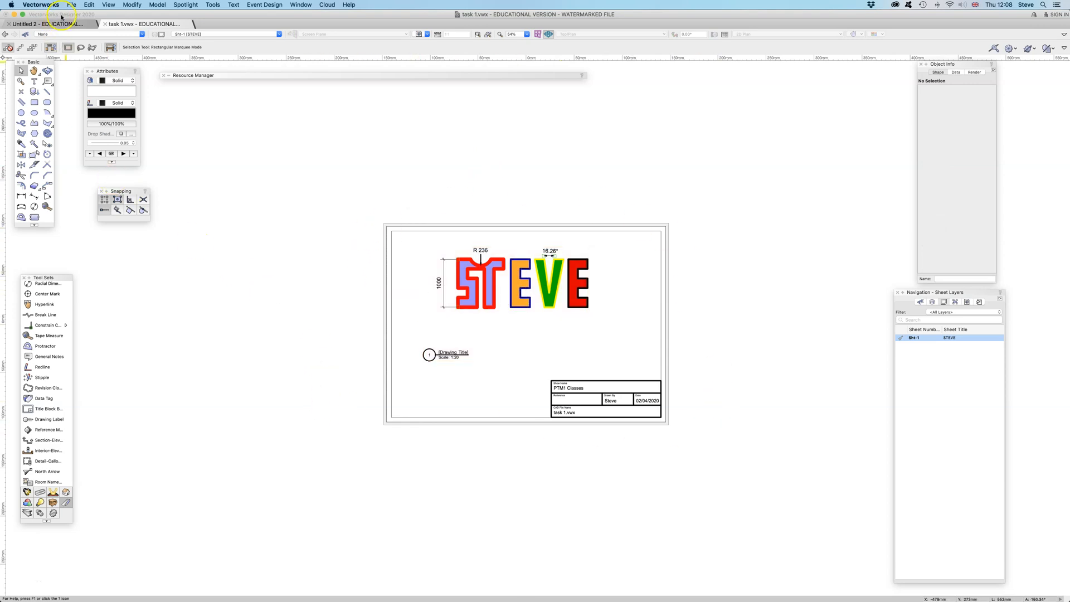
- Export the whole printable area of the sheet as a PDF named "task 1" to the Desktop and view it in Preview
{"action": "left_click", "coordinate": [71, 5]}
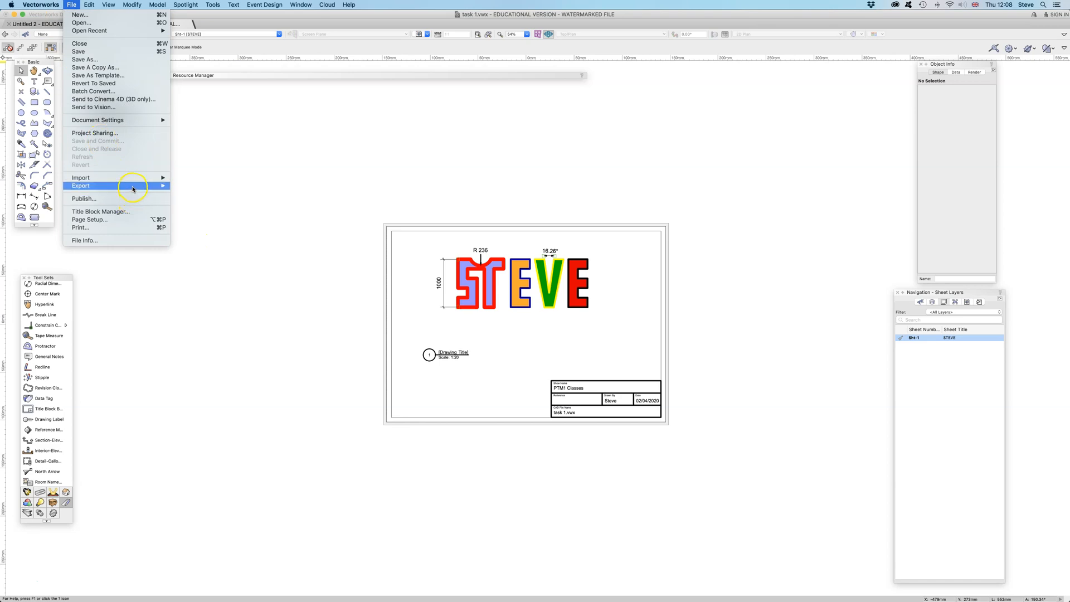
{"action": "mouse_move", "coordinate": [133, 187]}
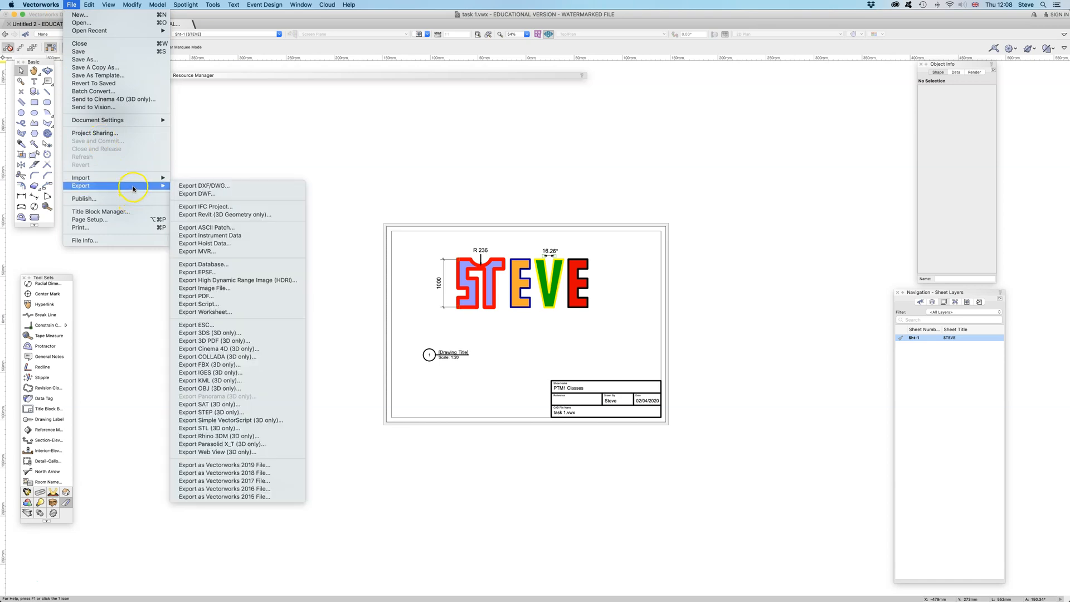
{"action": "left_click", "coordinate": [225, 295]}
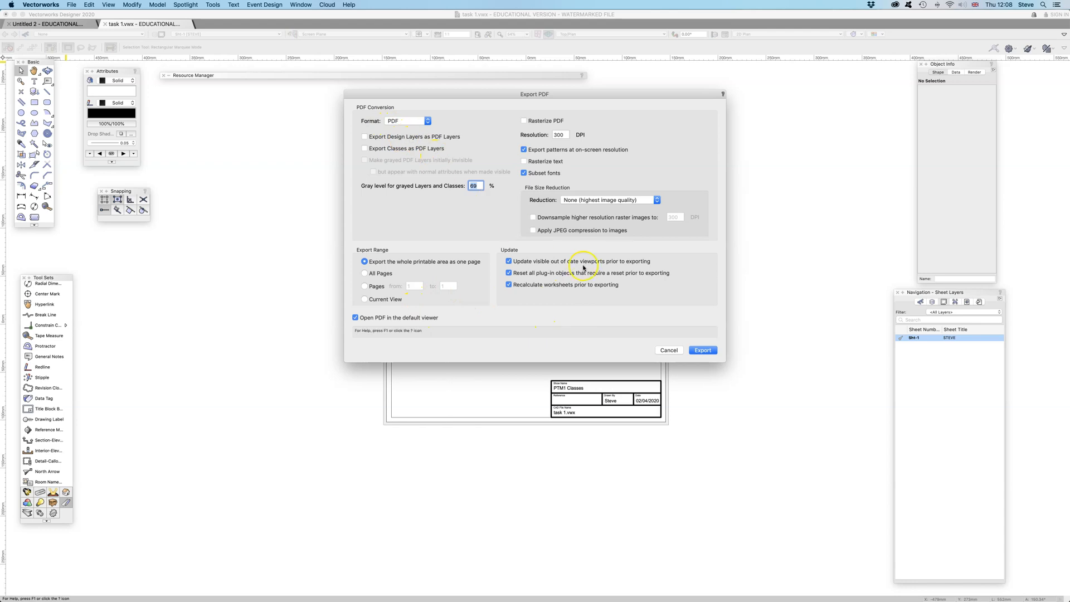
{"action": "left_click", "coordinate": [703, 350]}
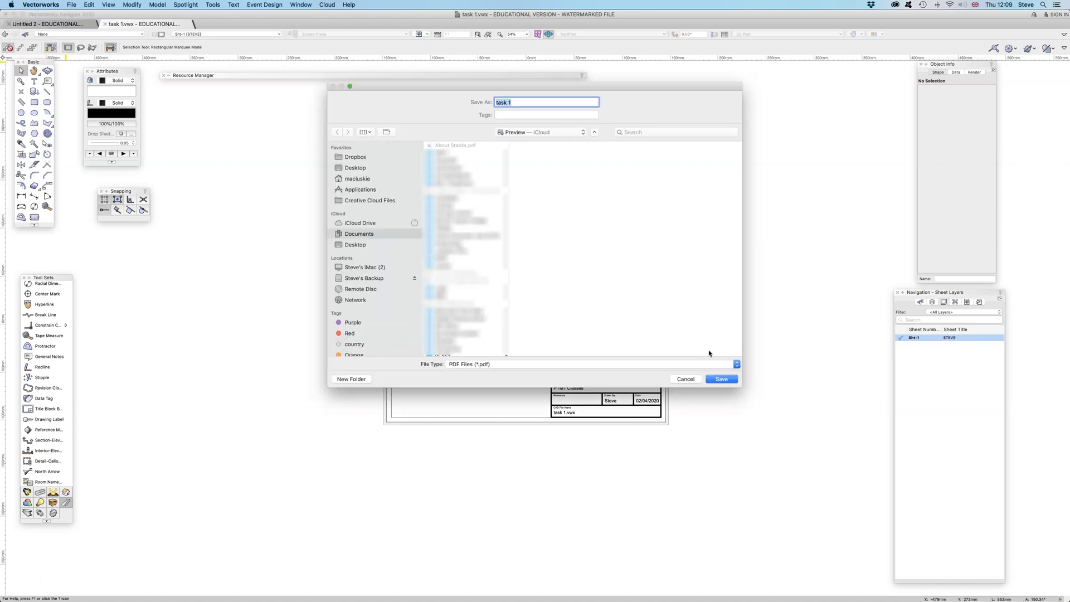
{"action": "left_click", "coordinate": [360, 166]}
{"action": "left_click", "coordinate": [722, 380]}
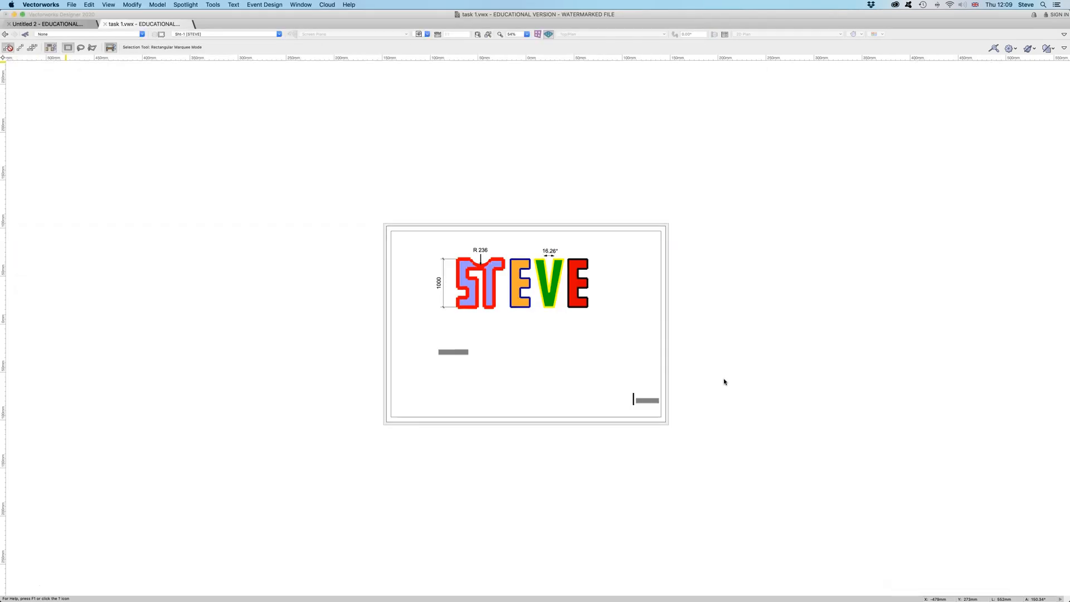
{"action": "left_click_drag", "start_coordinate": [375, 12], "coordinate": [568, 99]}
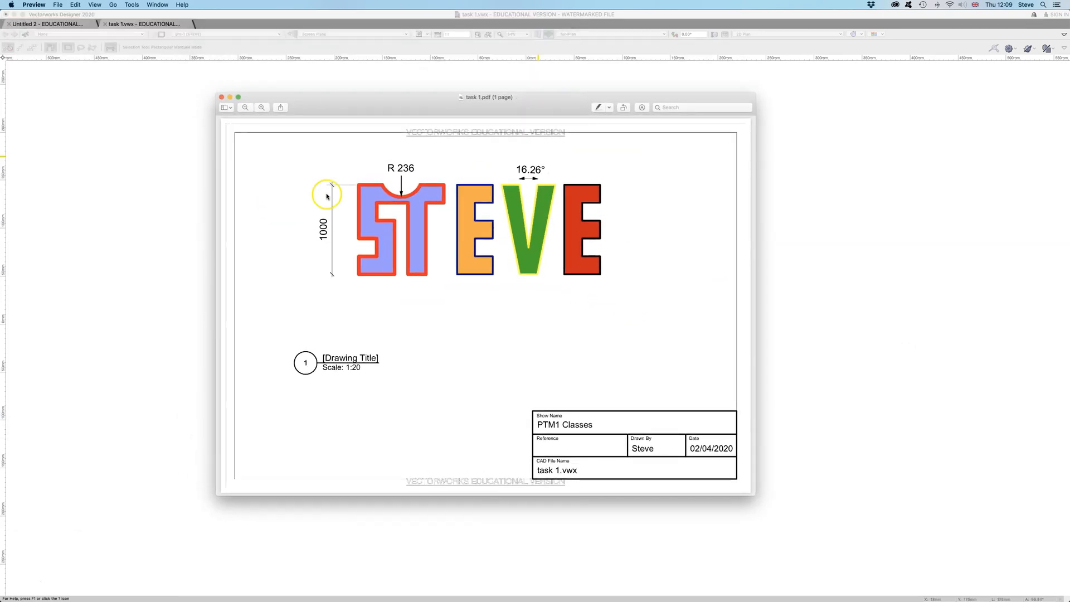